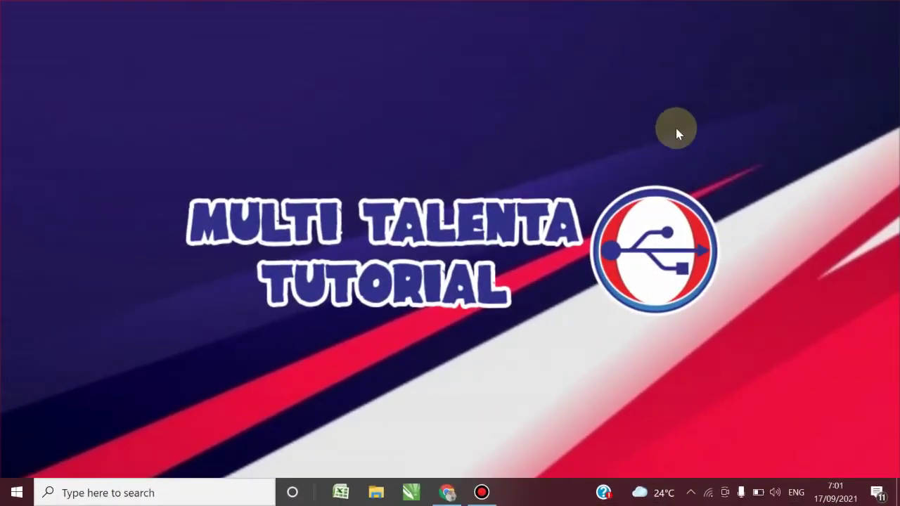
Bring up the browser showing the Multi Talenta Tutorial YouTube channel's video page
click(447, 492)
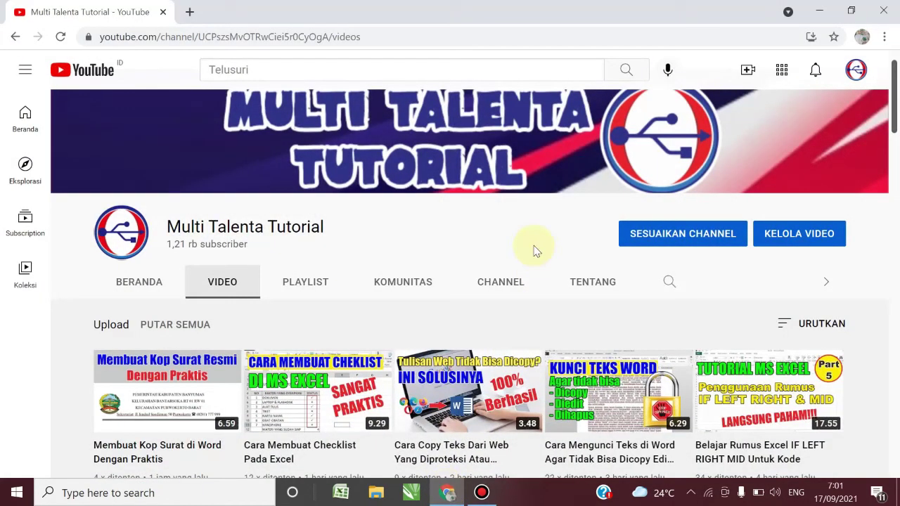
Scroll down through the channel's uploaded videos, then minimize the browser
drag(895, 109, 895, 132)
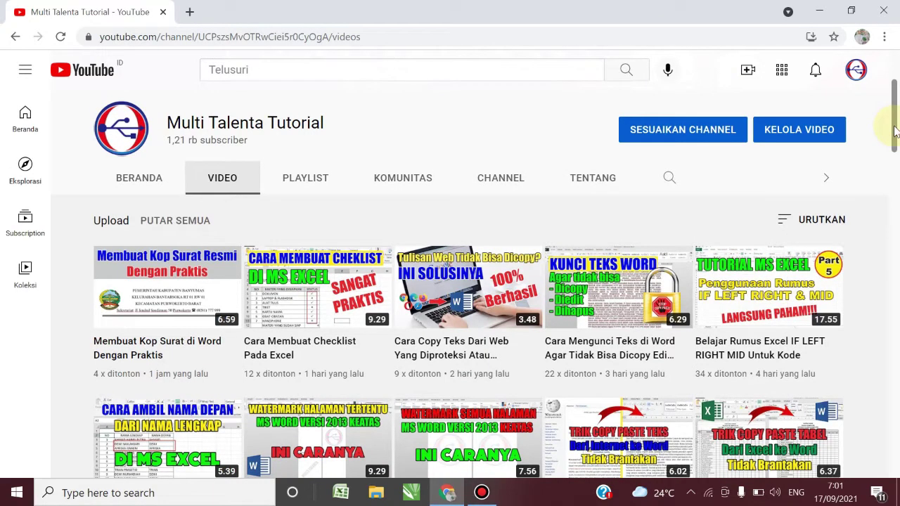
mouse_move(895, 134)
mouse_down()
mouse_move(895, 146)
mouse_move(898, 134)
mouse_up()
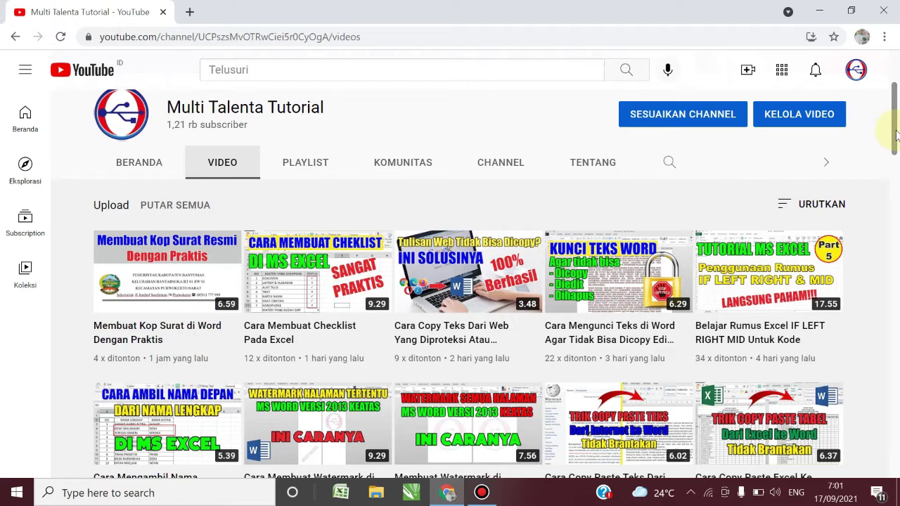
drag(895, 134, 879, 225)
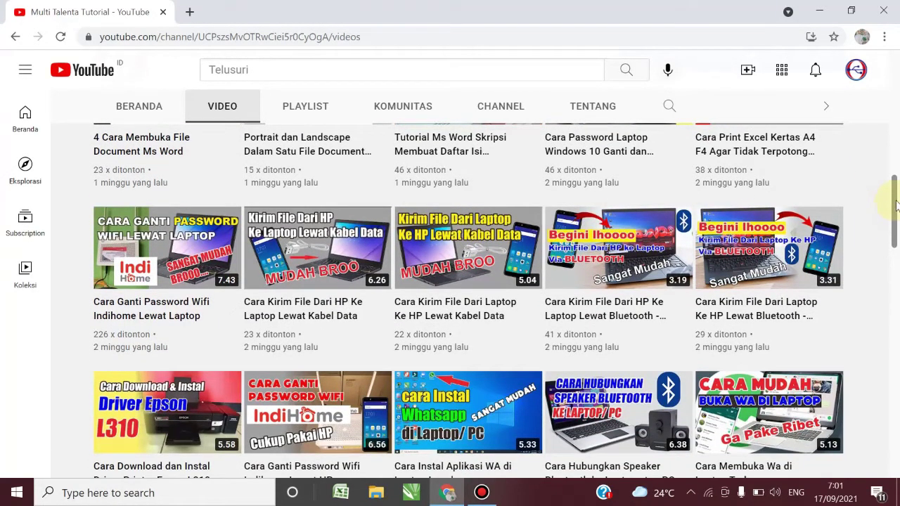
drag(898, 203, 892, 347)
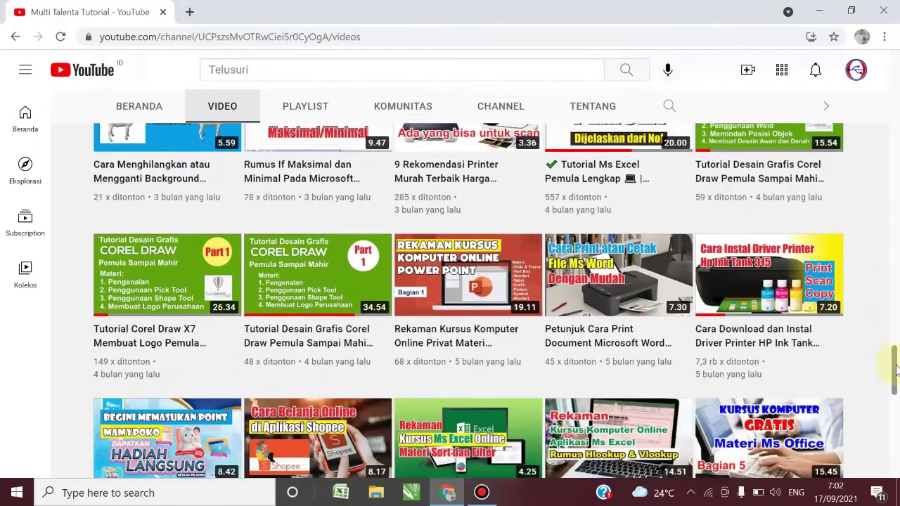
drag(892, 347, 896, 401)
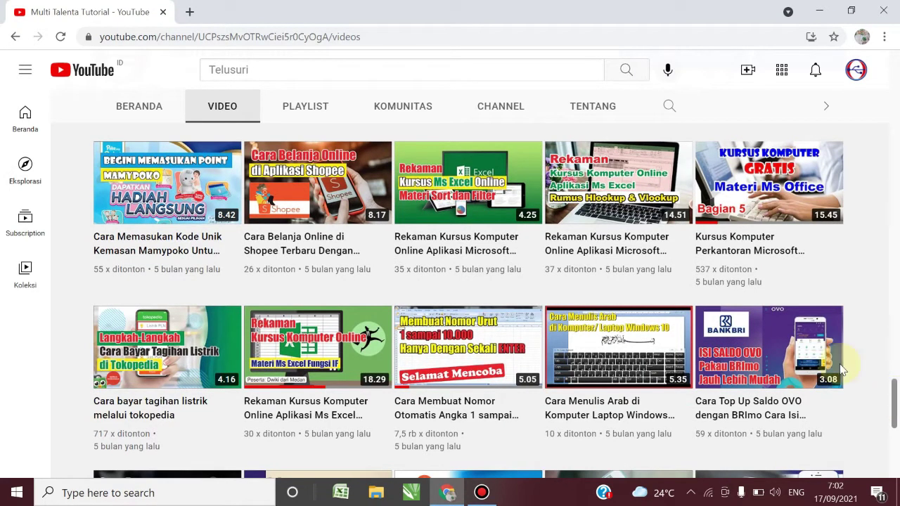
click(820, 7)
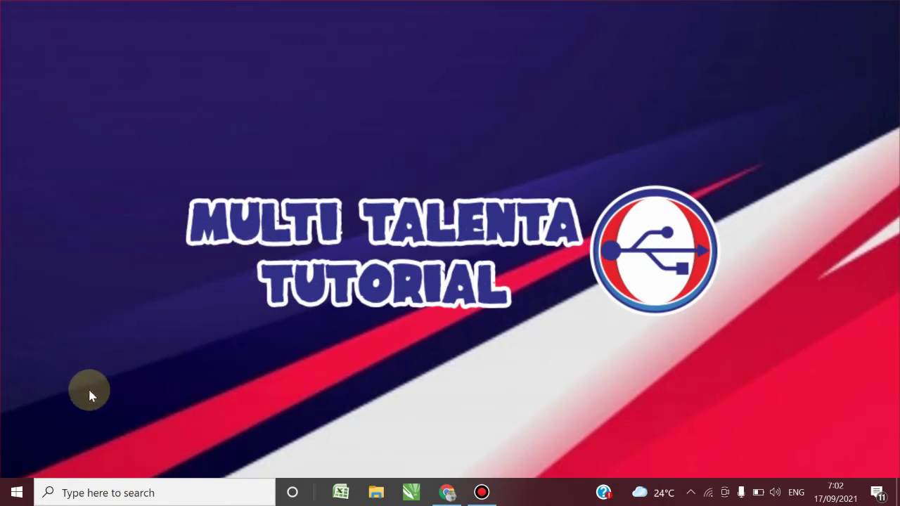
Launch Excel 2013 from the Start menu and create a blank workbook
click(97, 492)
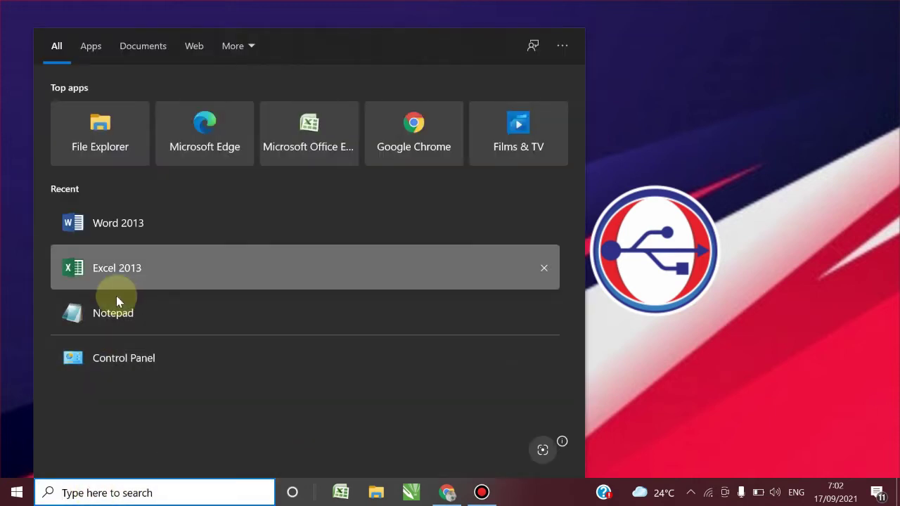
click(137, 276)
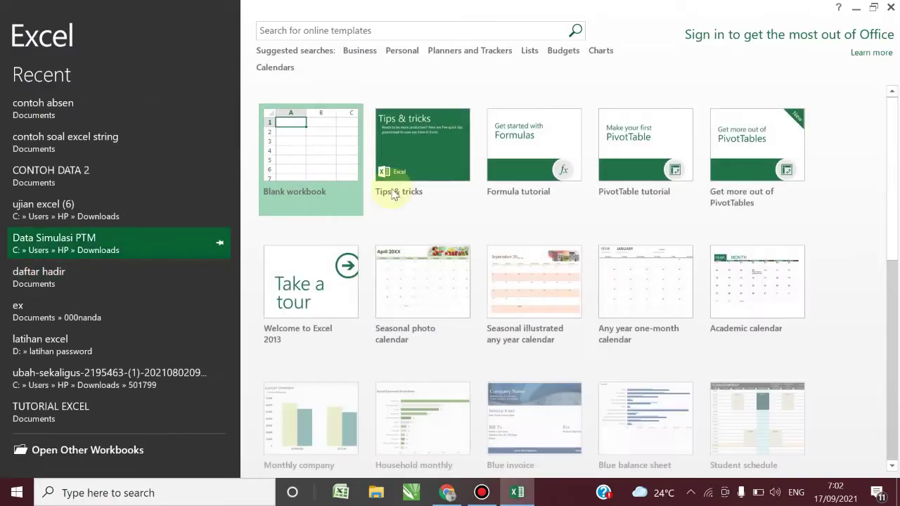
click(298, 168)
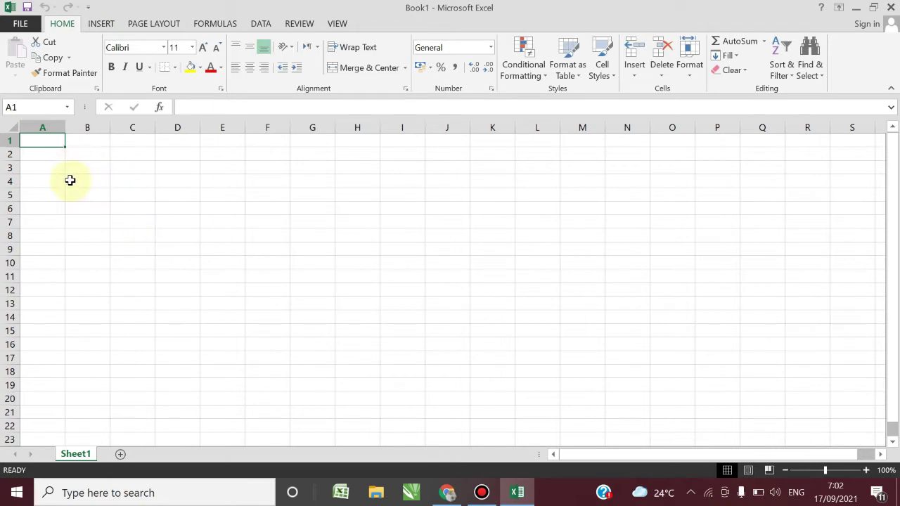
Enter the title HANIN BABY SHOP in cell A2
click(42, 158)
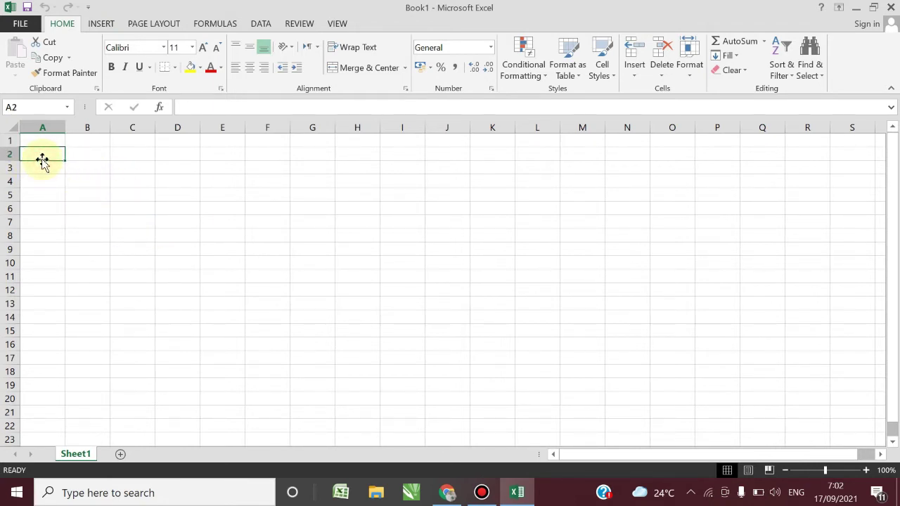
text(HANIN )
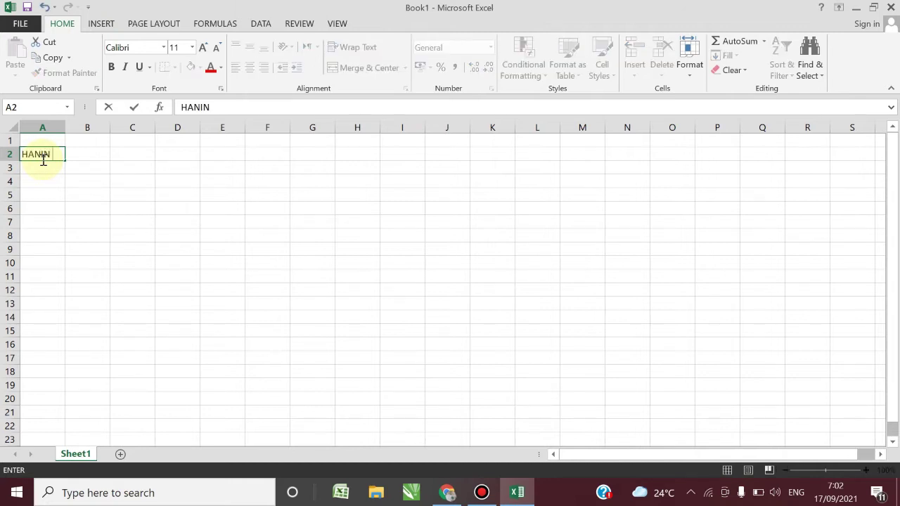
text(BA)
text(BY SH)
text(OP)
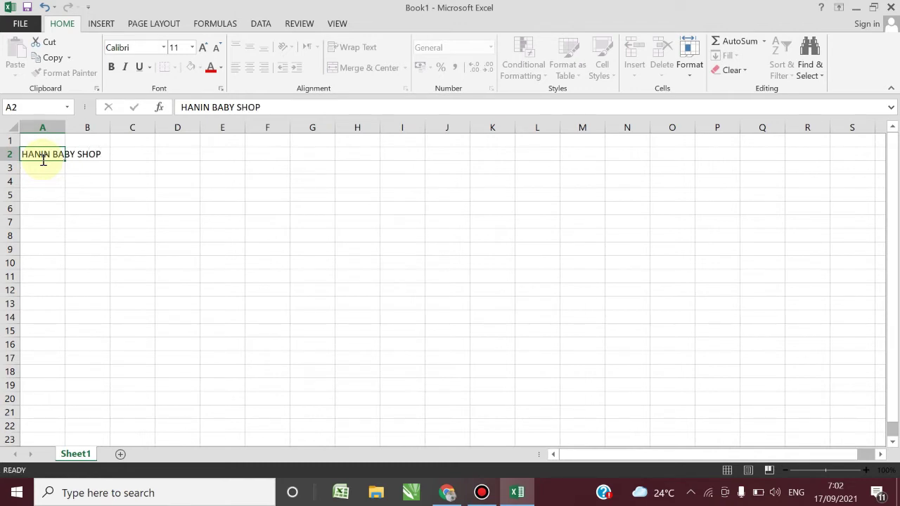
key(Return)
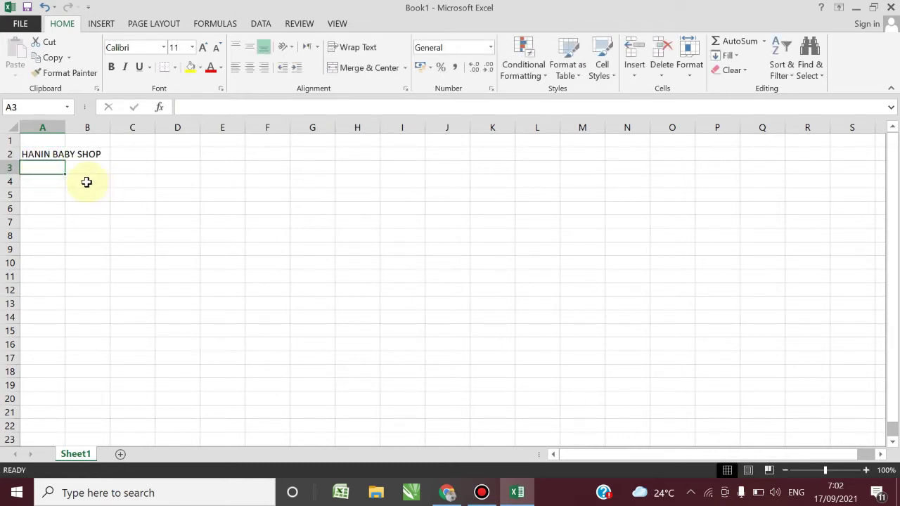
Enter headers NO, NAMA PEMBELI and NAMA BARANG in A4:C4
click(36, 183)
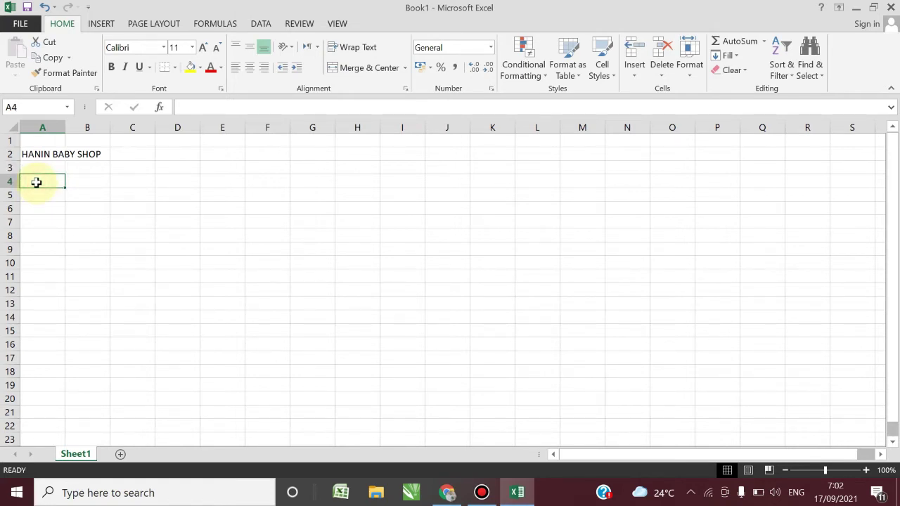
text(NO)
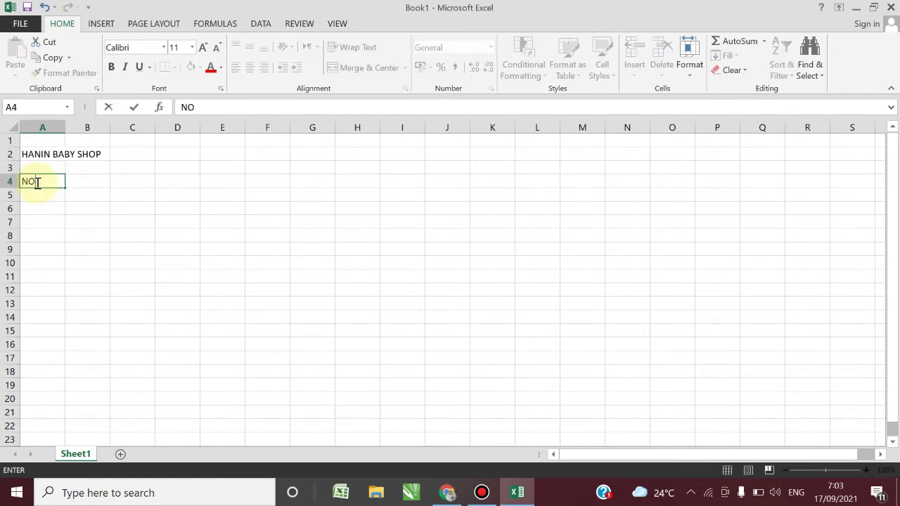
key(Tab)
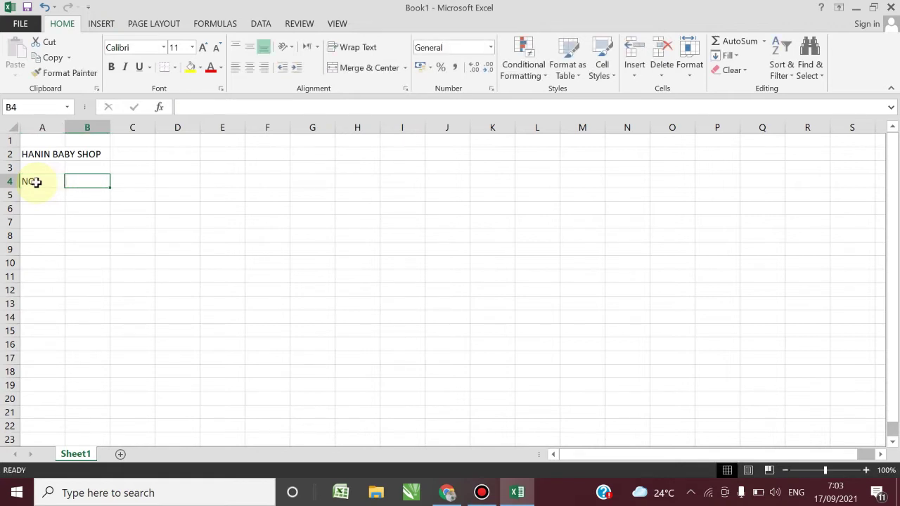
text(NAMA PE)
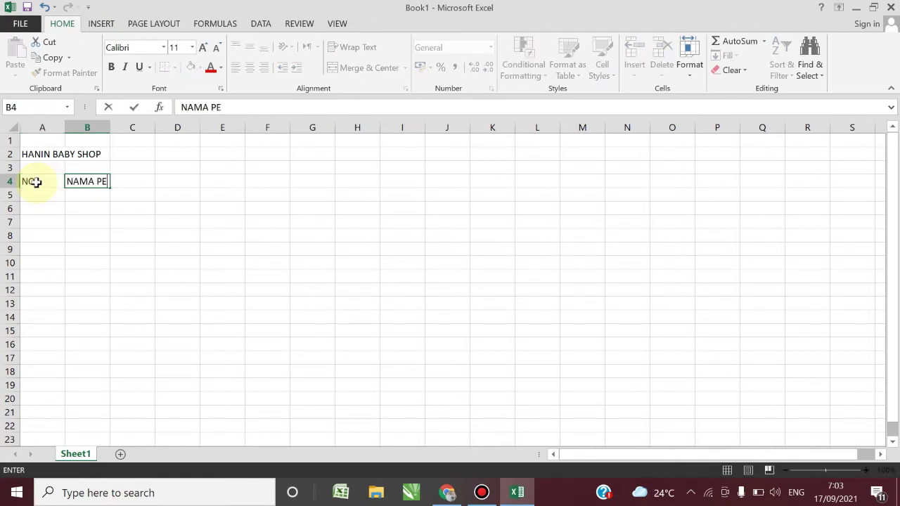
text(MBELI)
key(Tab)
text(NAMA )
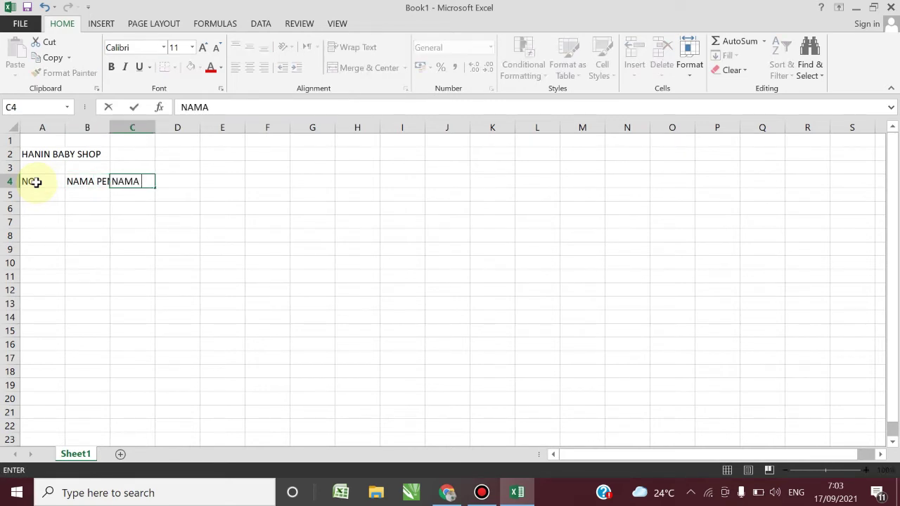
text(BARANG)
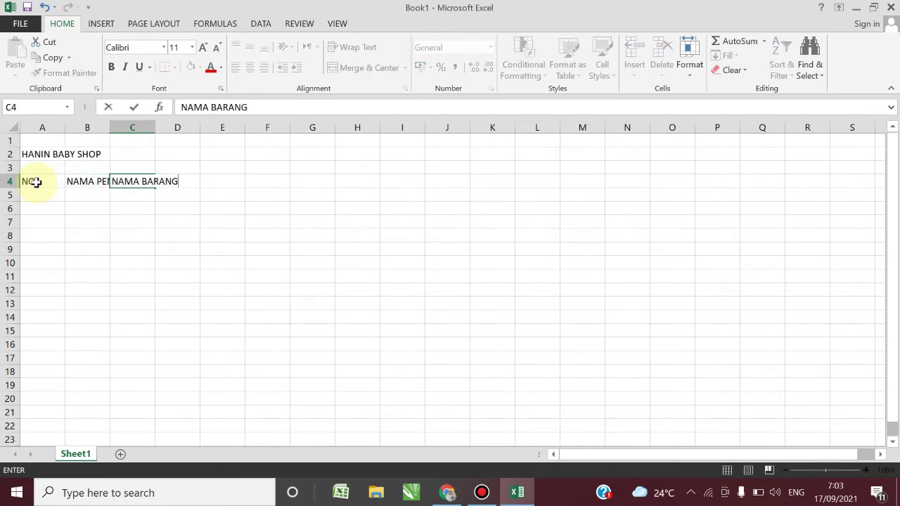
key(Tab)
Enter headers UKURAN, JUMALH BARANG, HARGA and TOTAL HARAGA in D4:G4
text(U)
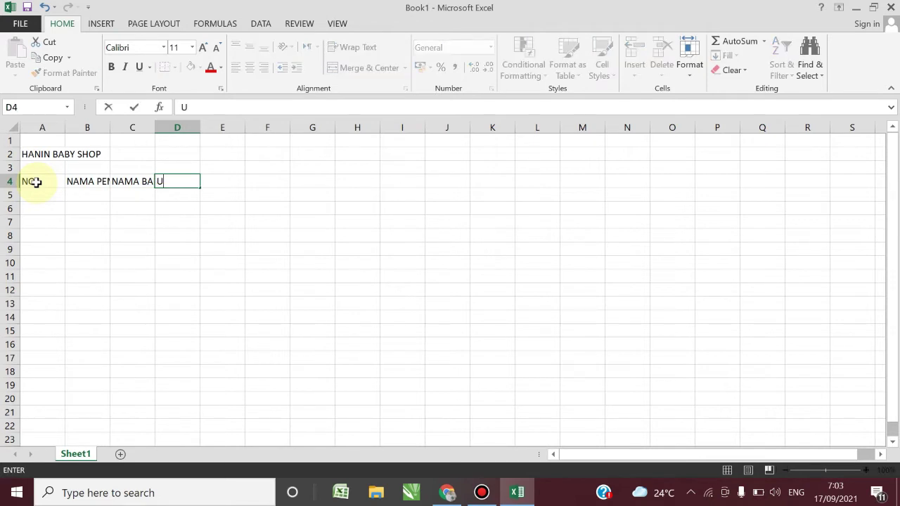
text(KURAN)
key(Tab)
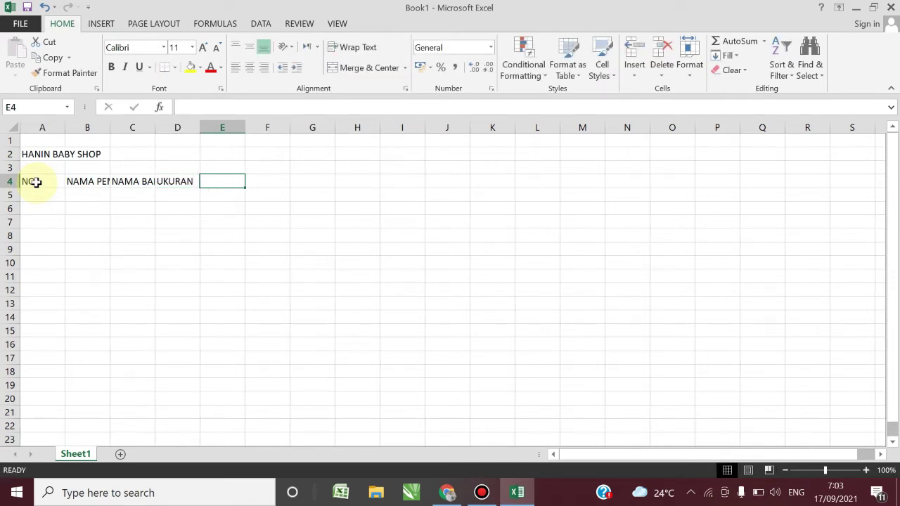
text(JUMA)
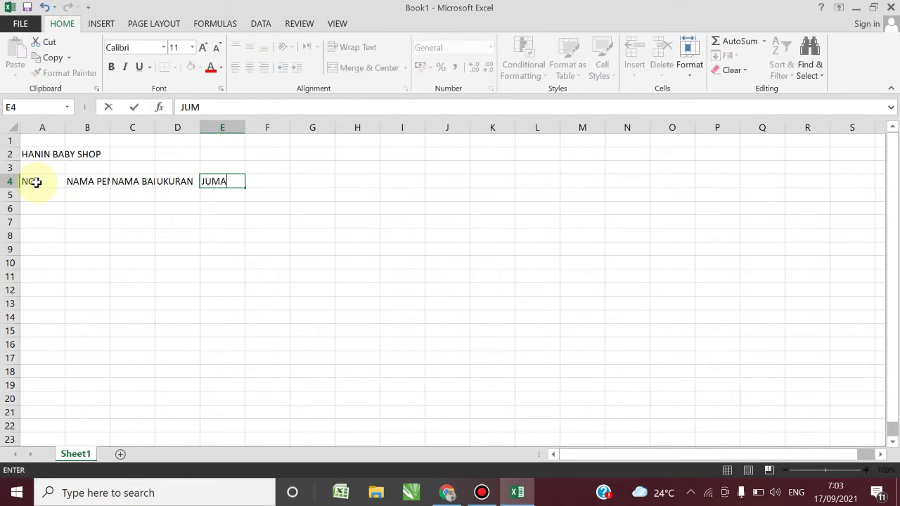
text(LH BARANG)
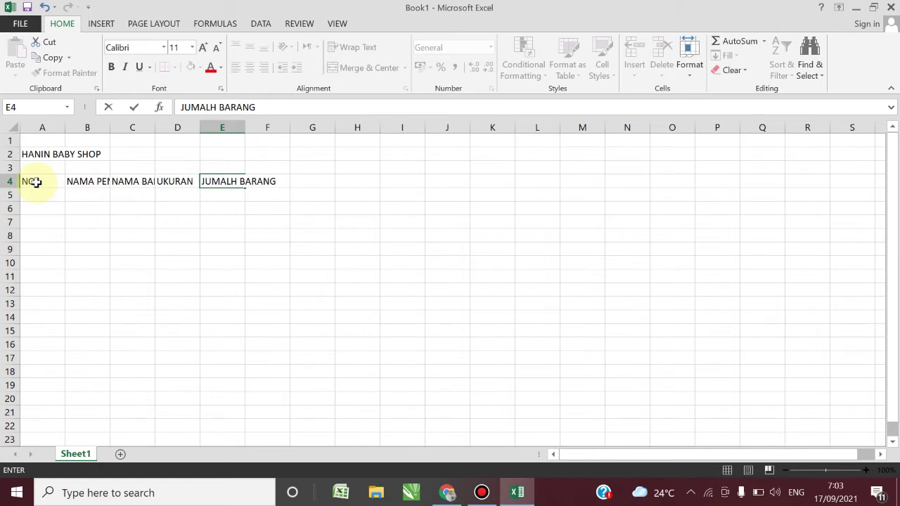
key(Tab)
text(HA)
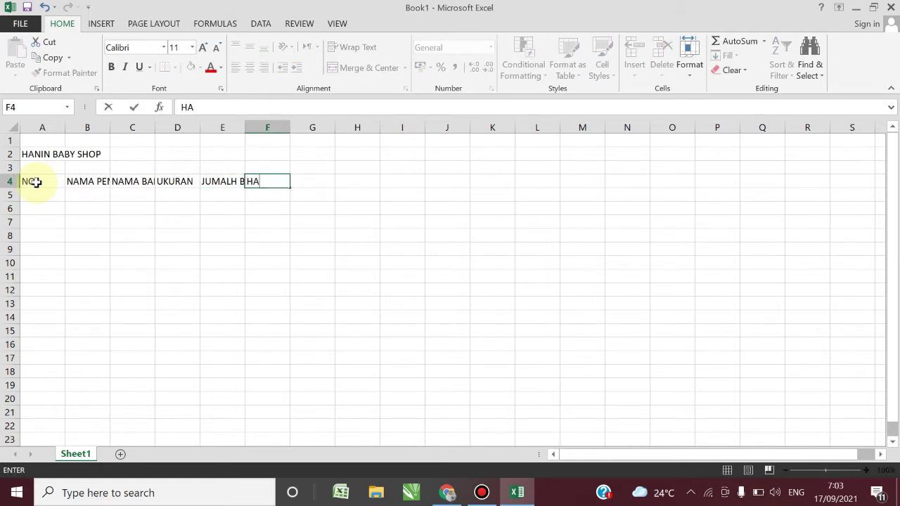
text(RGA)
key(Tab)
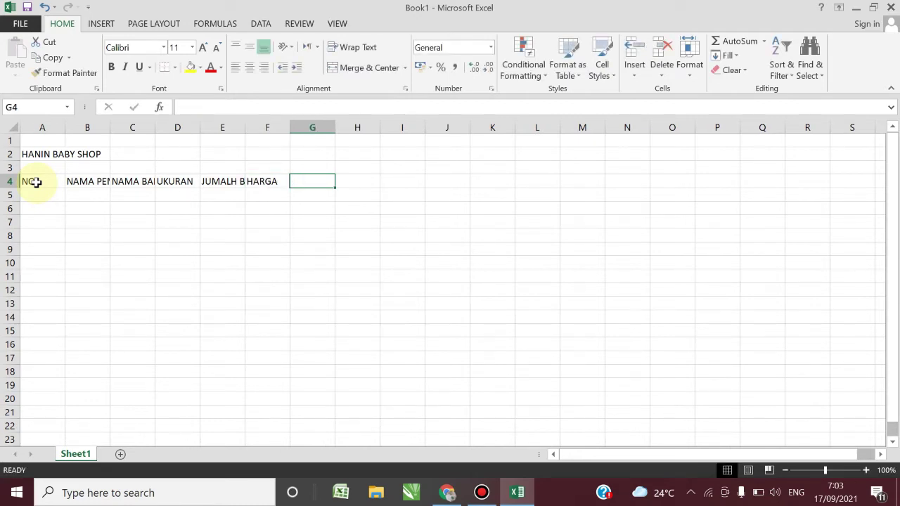
text(TOTAL)
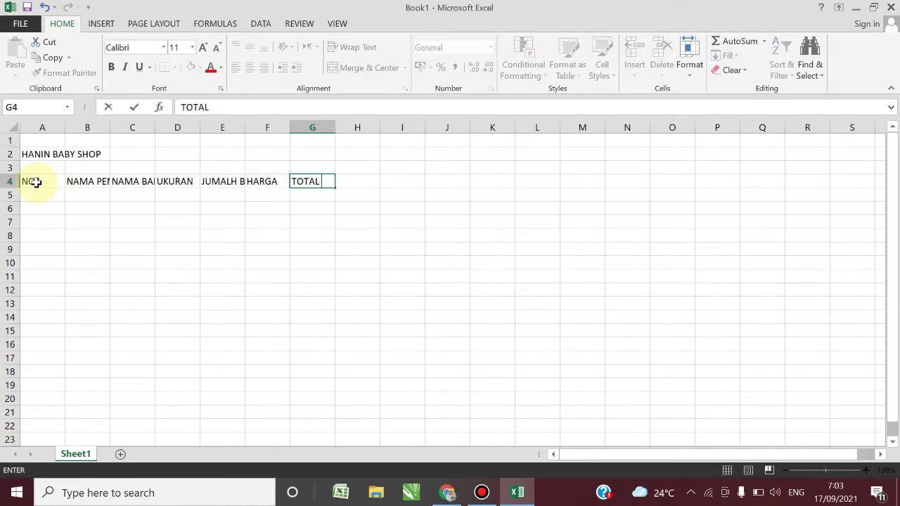
text( HARAGA)
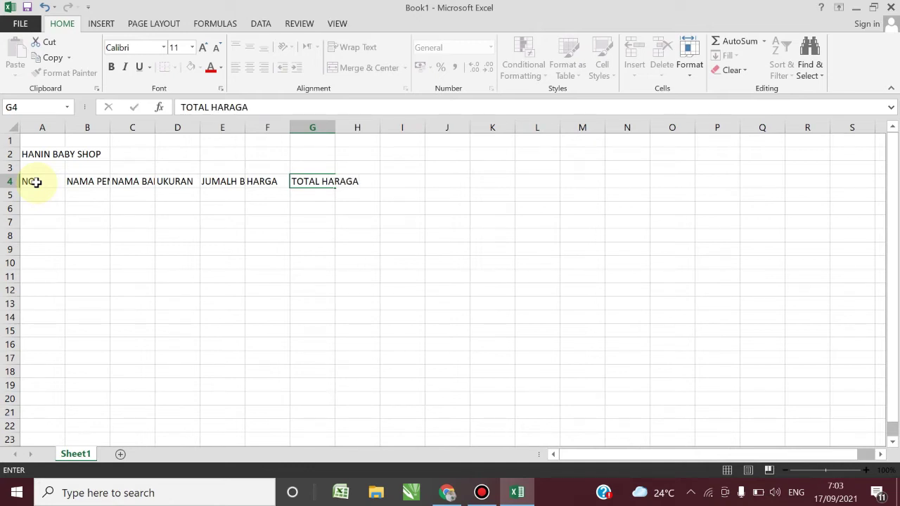
key(Return)
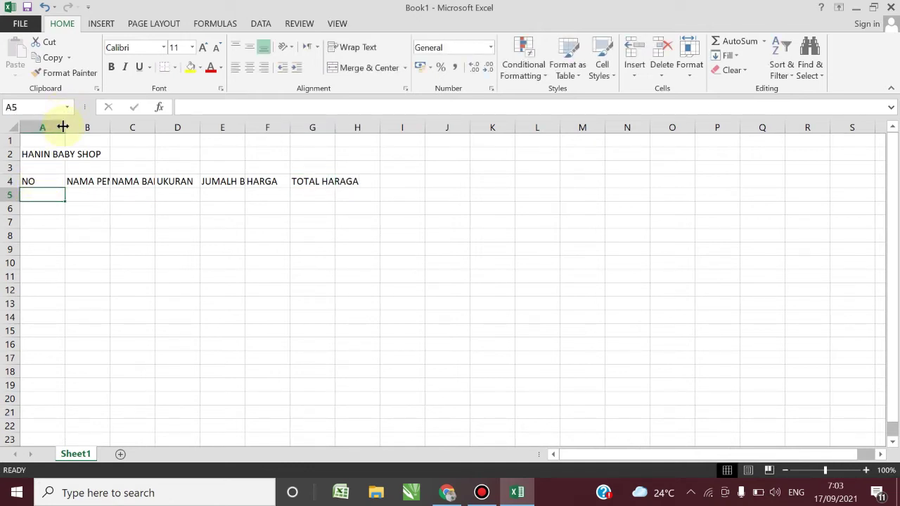
Narrow column A and widen columns B and E so the headers fit
drag(63, 127, 39, 134)
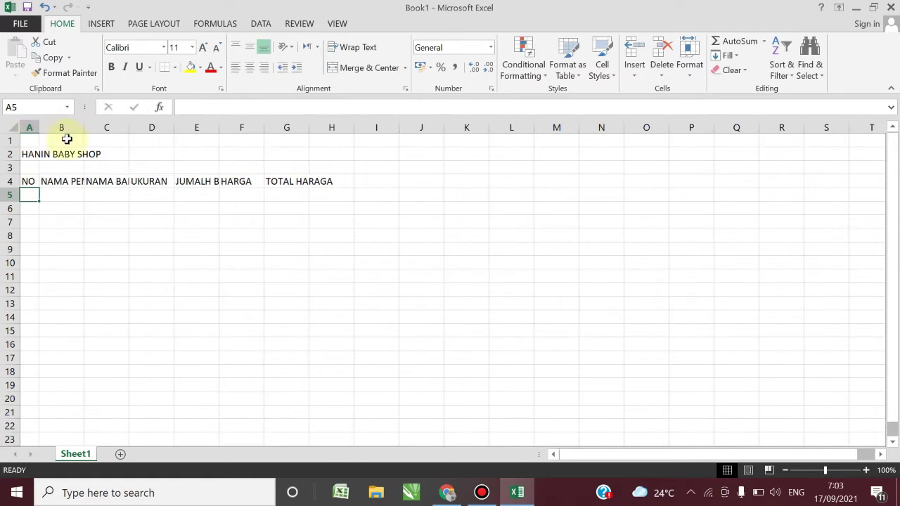
drag(85, 128, 219, 132)
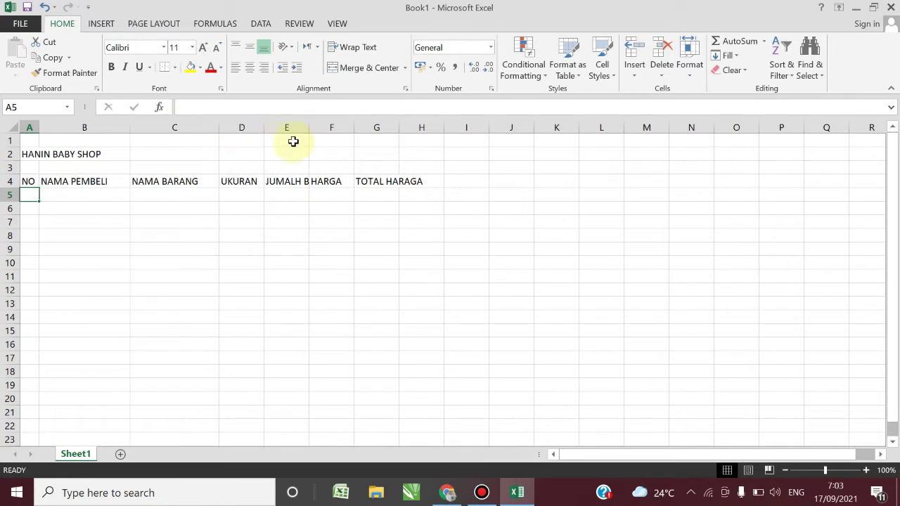
drag(309, 129, 502, 133)
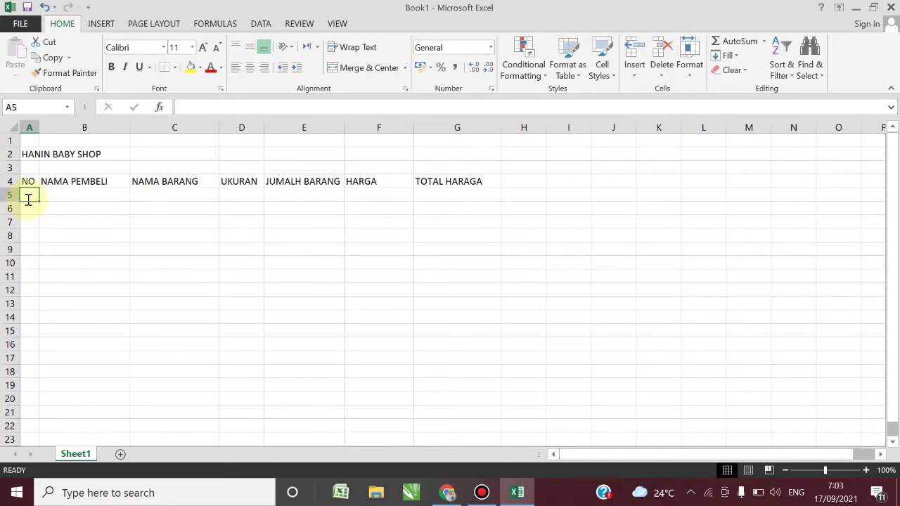
Number A5:A14 from 1 to 10 by entering 1 and 2 and filling down
text(1)
key(Return)
text(2)
key(Return)
mouse_move(27, 197)
mouse_down()
mouse_move(45, 273)
mouse_move(45, 325)
mouse_up()
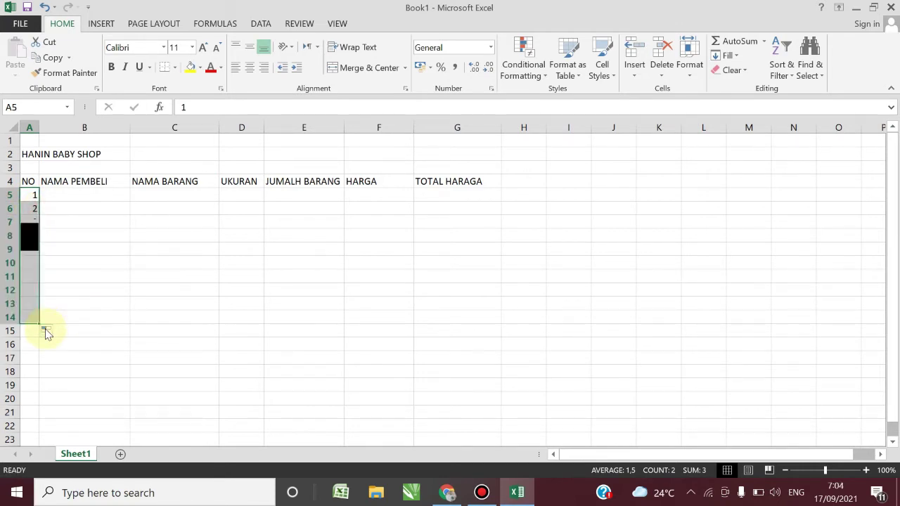
click(68, 195)
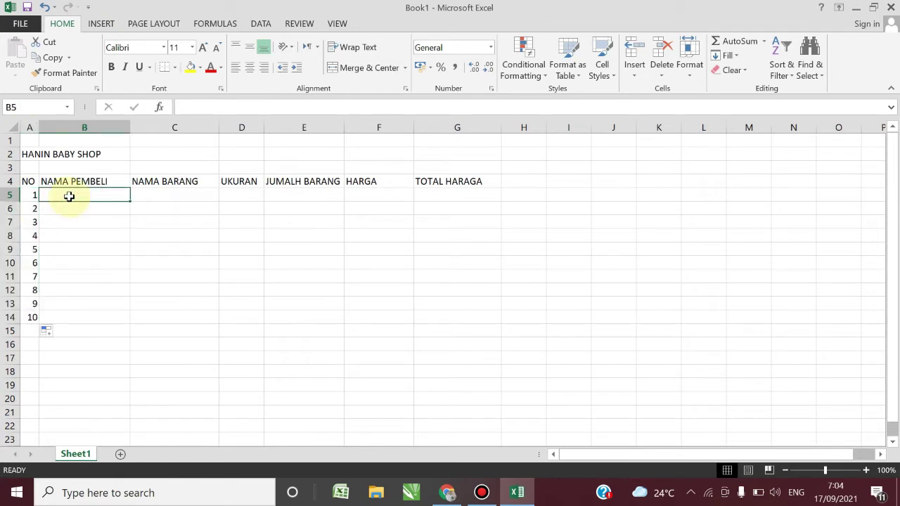
Type the first six buyer names down column B starting at B5
text(ERW)
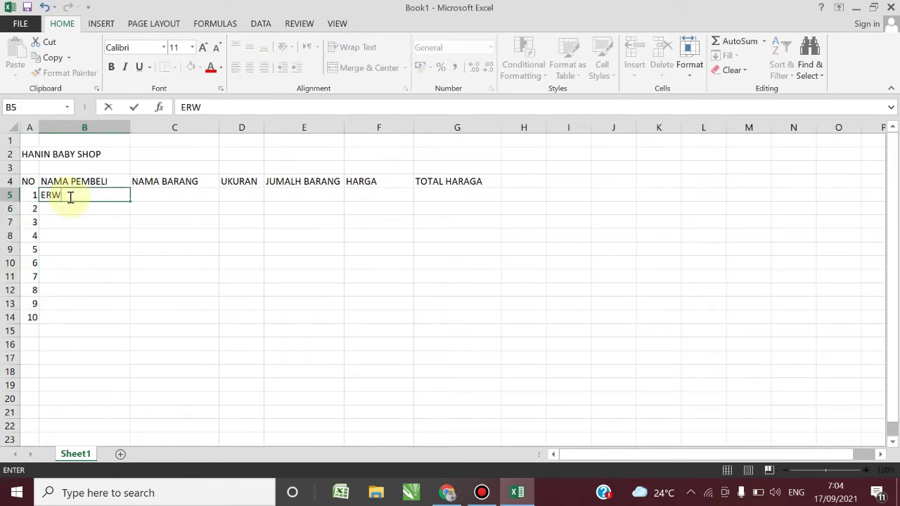
text(IN BAGUS)
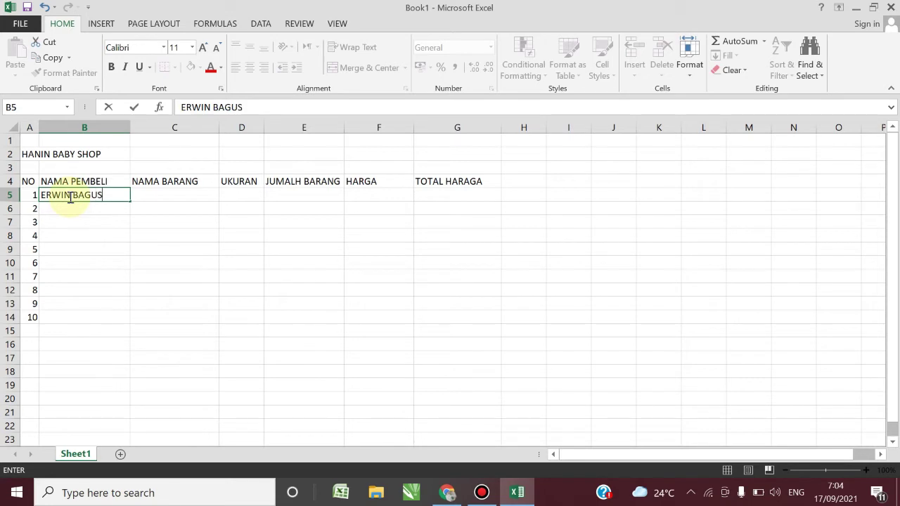
key(Return)
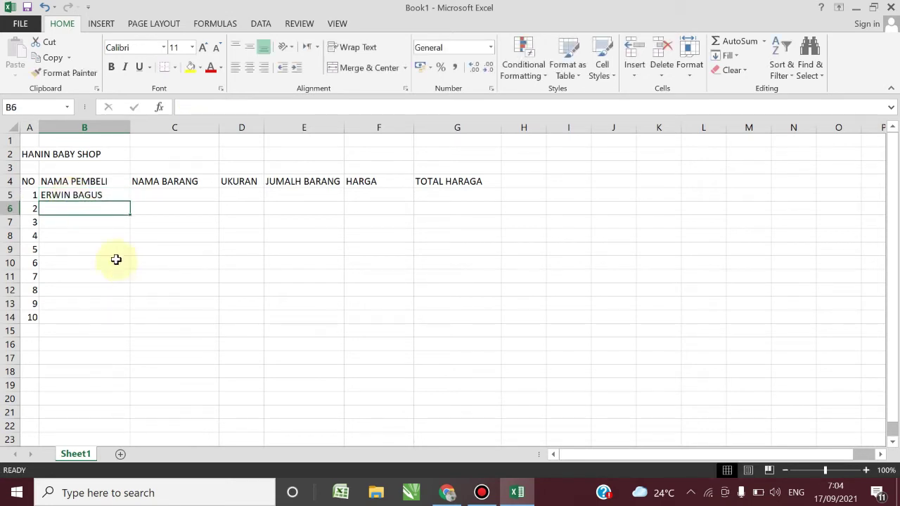
text(SAIFUL)
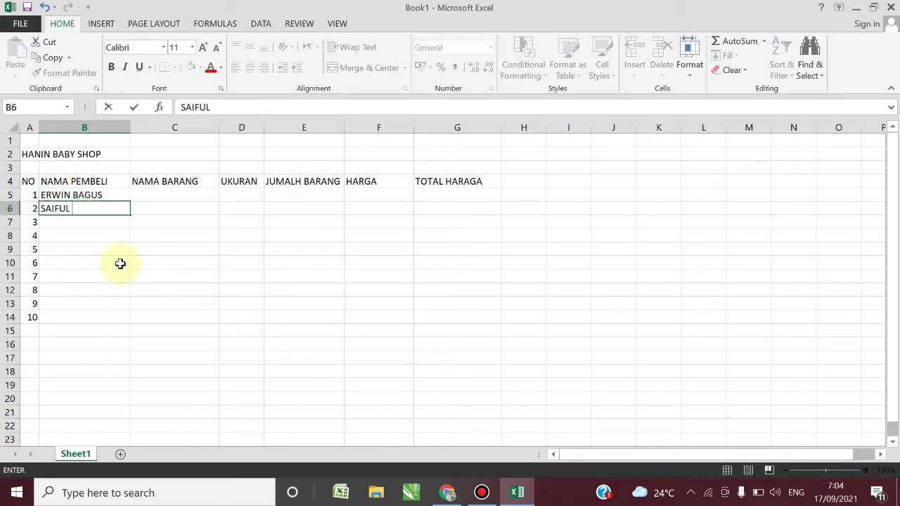
text( ARIFIN)
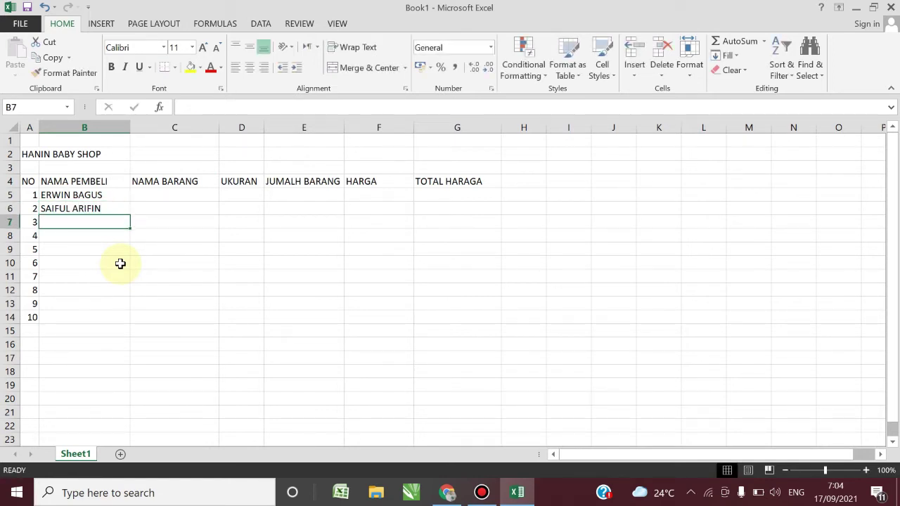
text(SA)
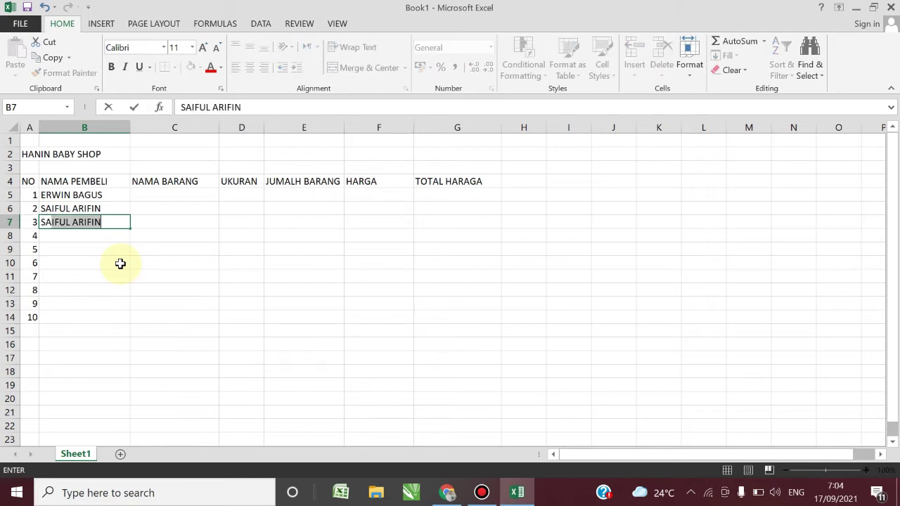
text(BANI)
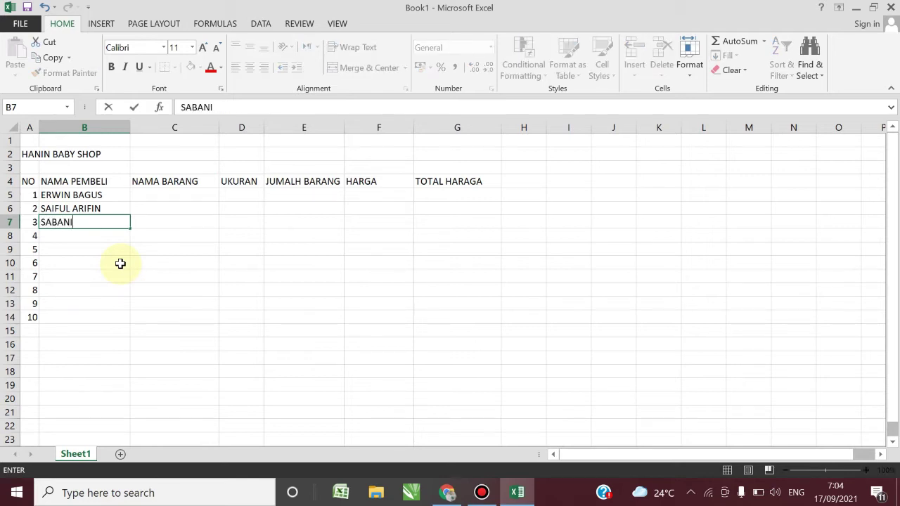
key(Return)
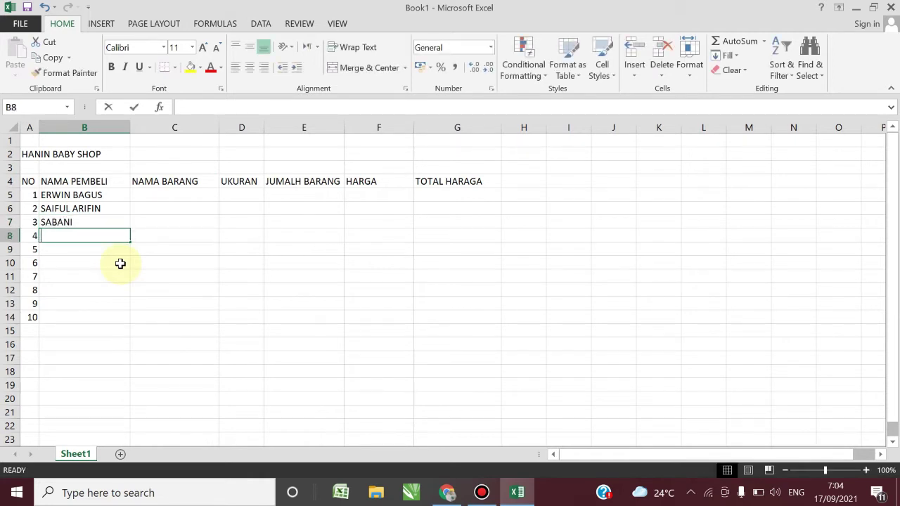
text(AFRISKA)
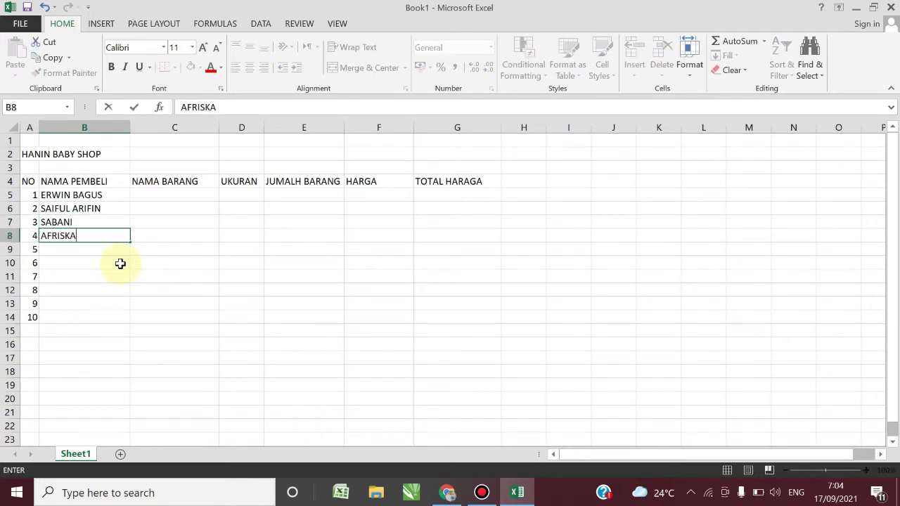
key(Return)
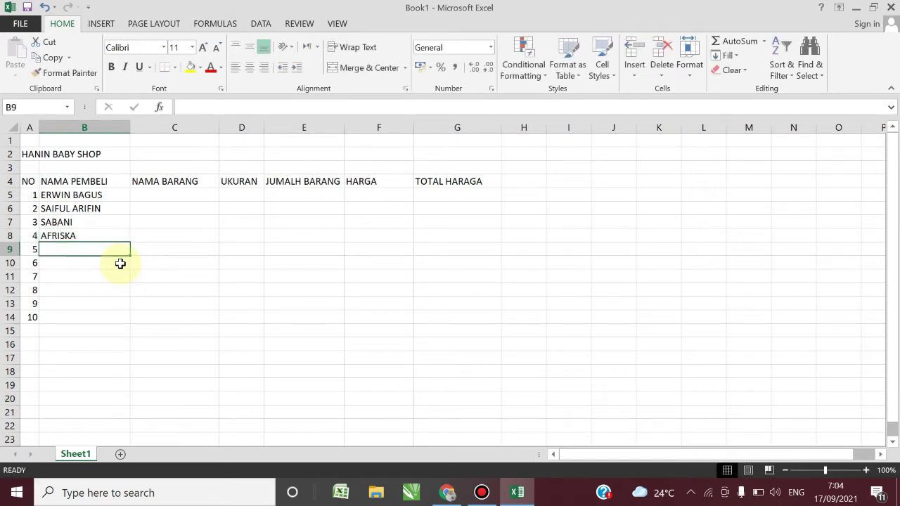
key(F2)
text(SARW)
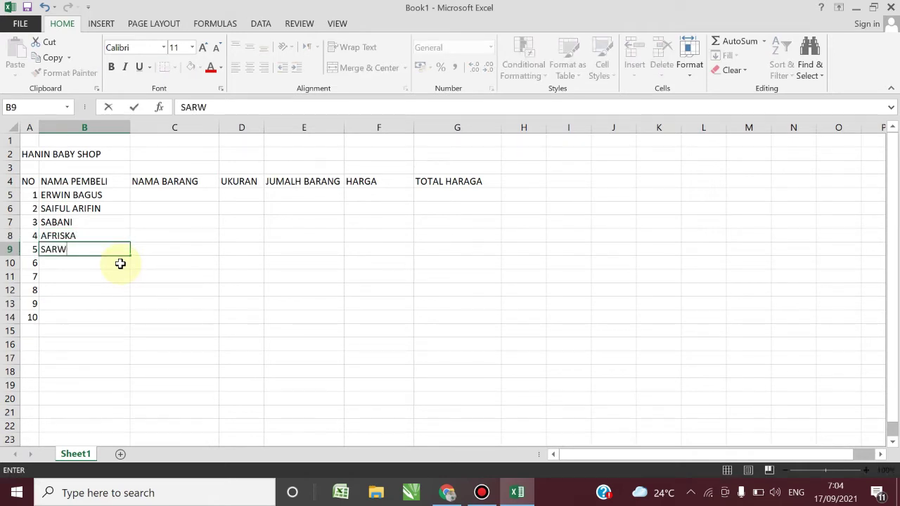
text(IN)
key(Return)
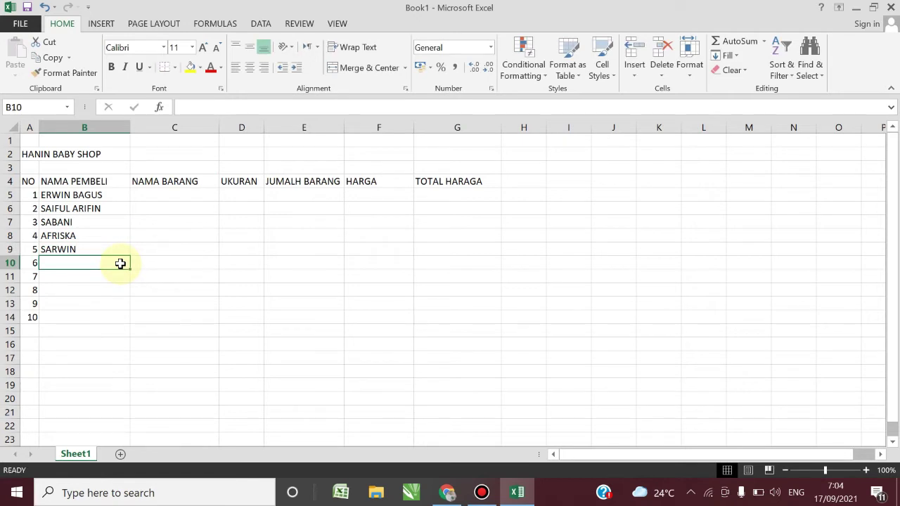
key(F2)
text(NUR)
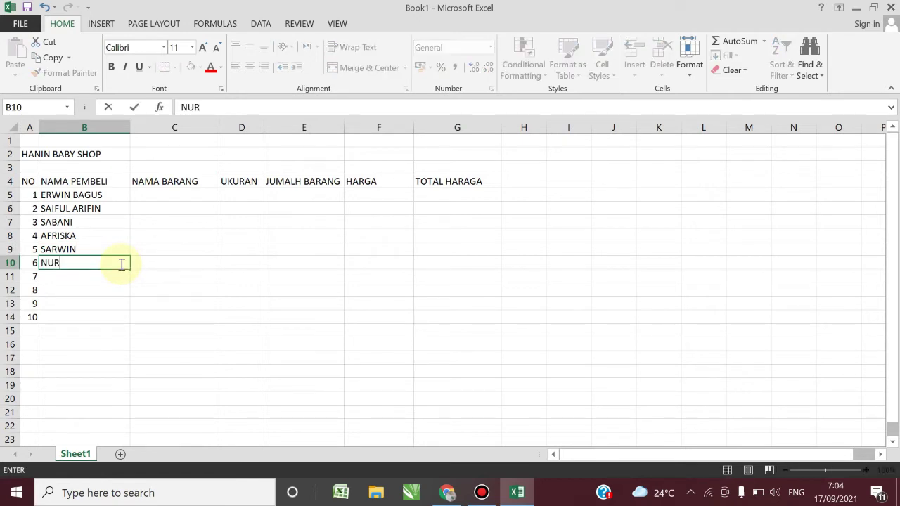
text(OHMAN)
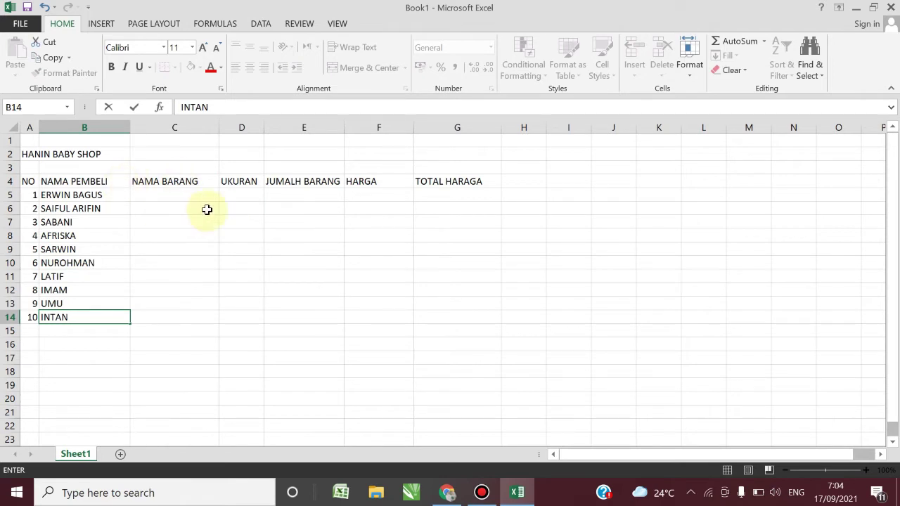
Enter items KAOS, CELANA PENDEK, JAKET and CELANA PANJANG down column C from C5
click(163, 194)
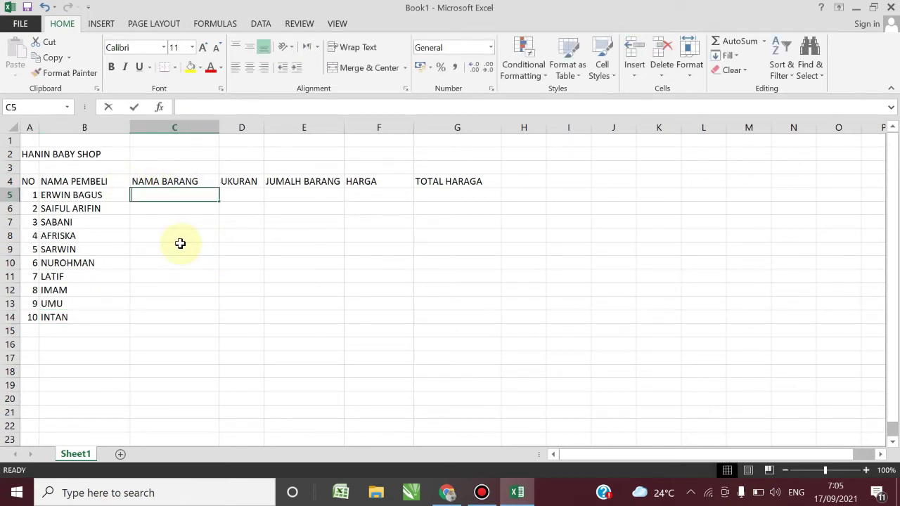
text(KAOS)
key(Return)
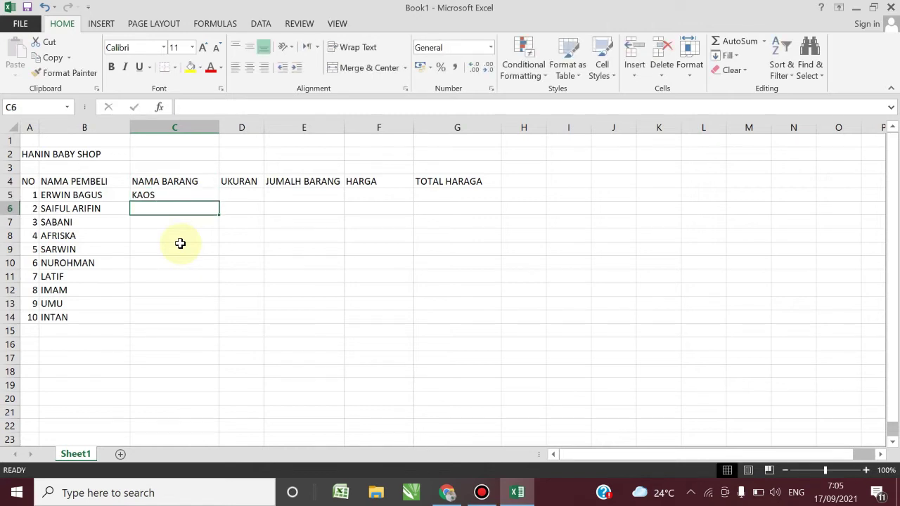
text(CELAMN)
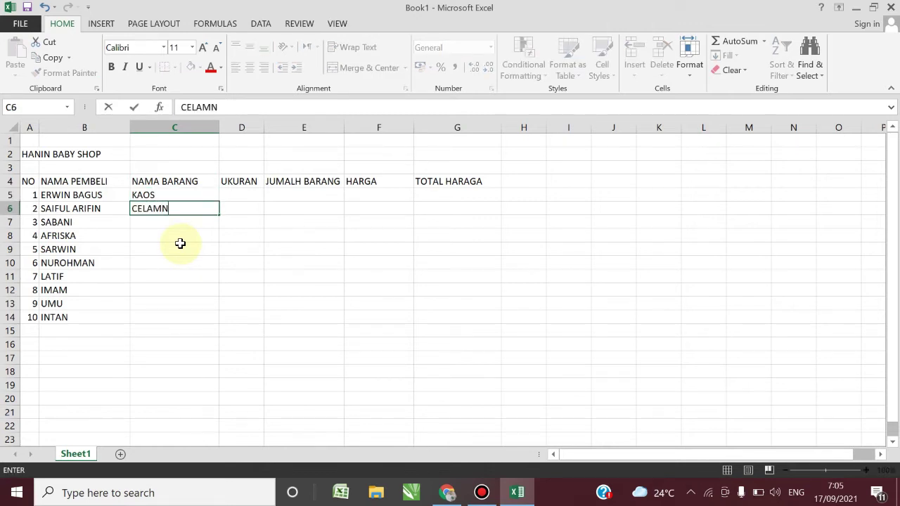
key(BackSpace)
text(NA )
text(PENDEK)
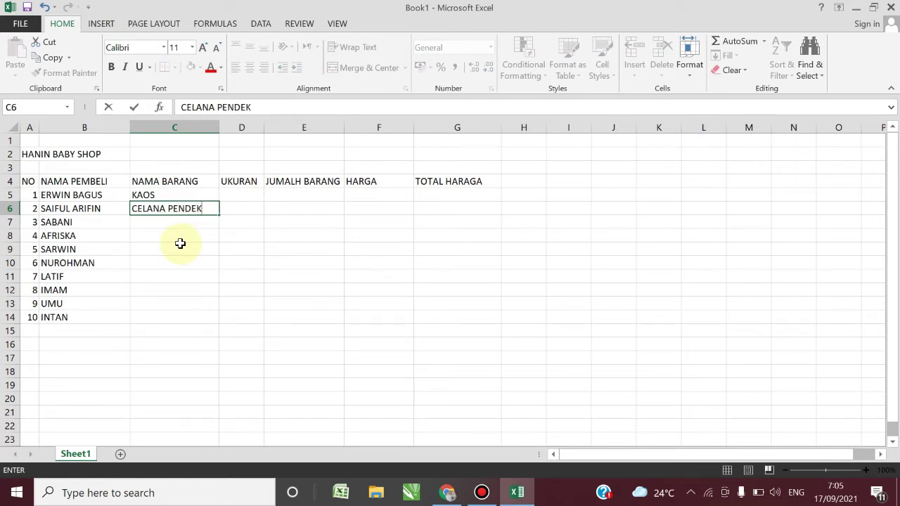
key(Return)
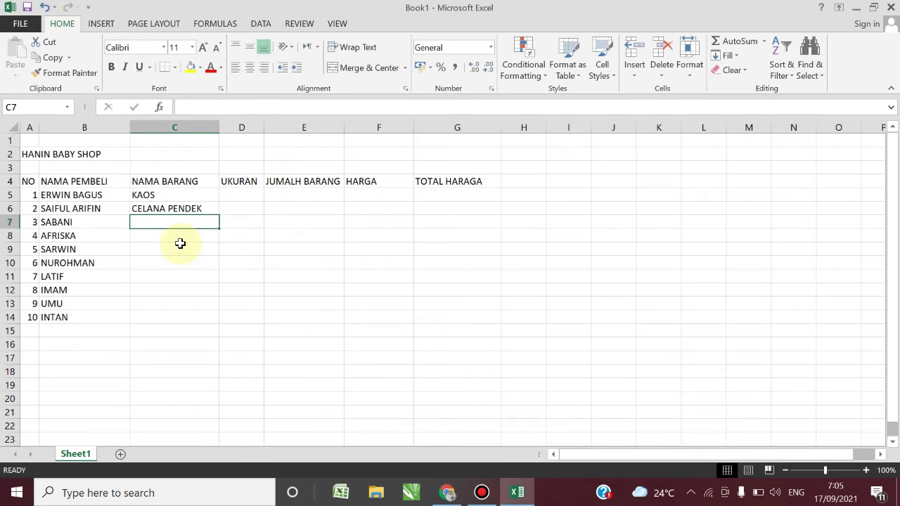
text(JAKET)
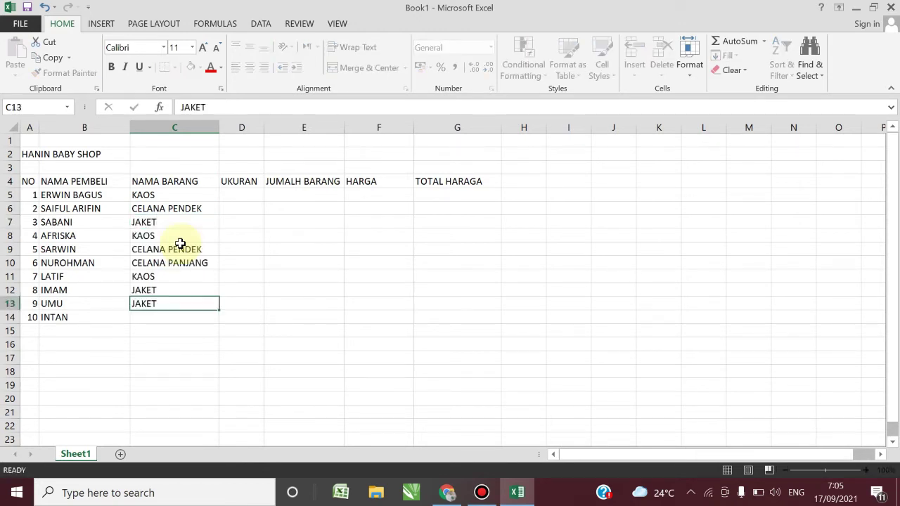
key(Return)
text(C)
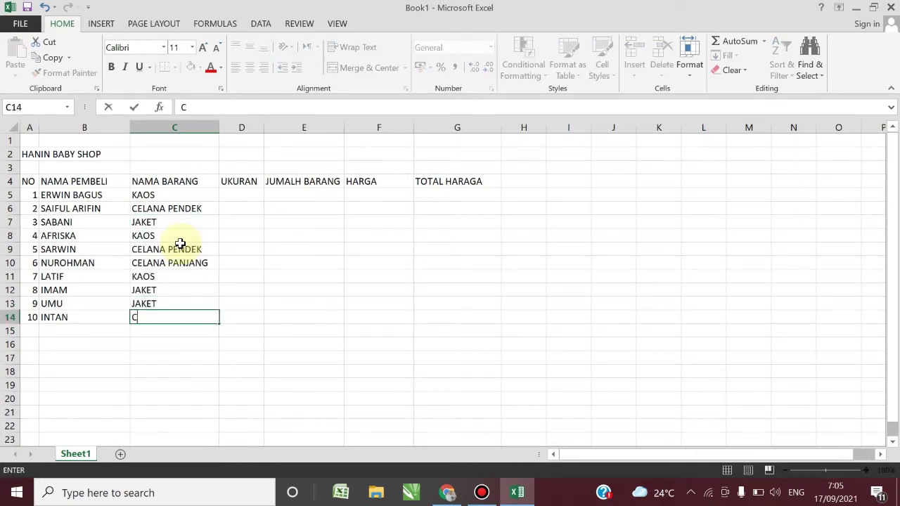
text(ELANA )
text(PAN)
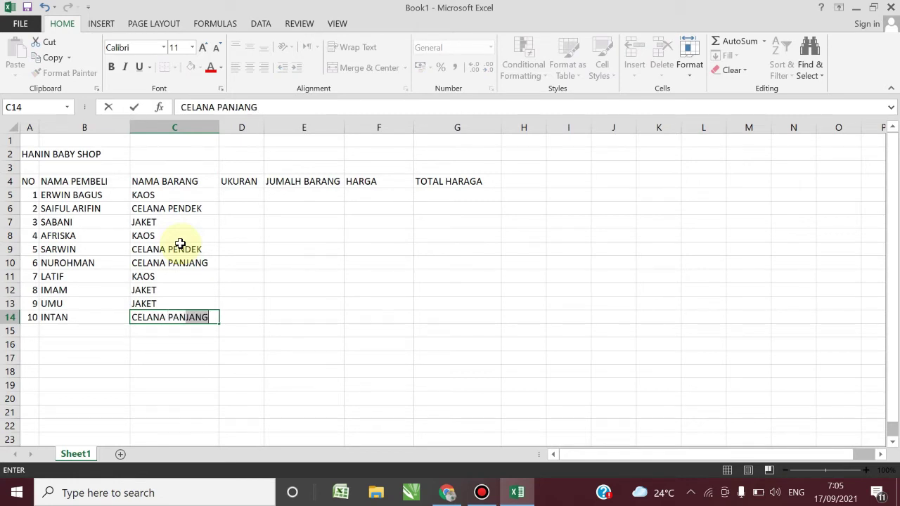
key(Return)
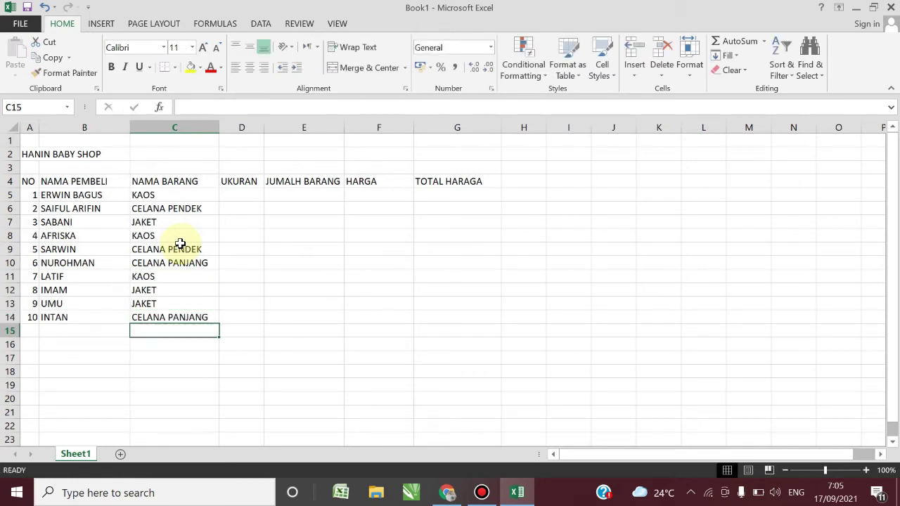
Enter sizes S, M, L through XL in D5:D14 and autofit column D
click(241, 197)
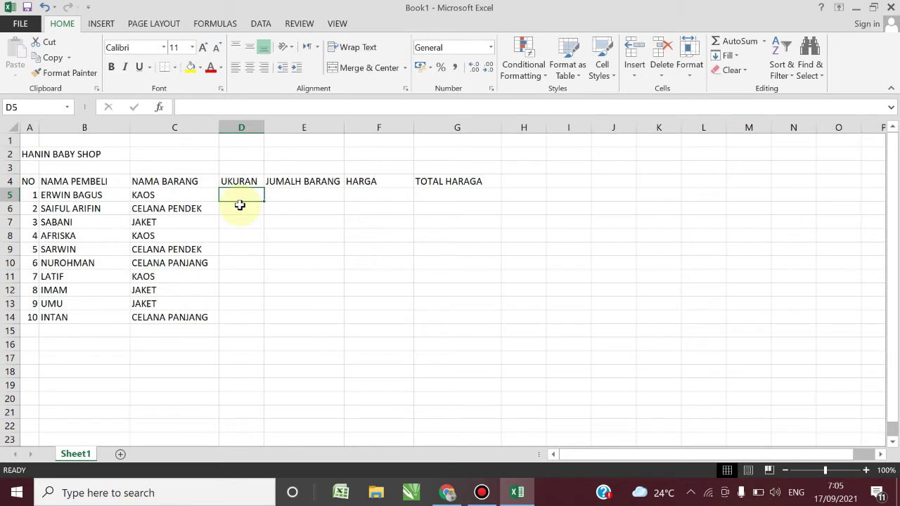
text(S)
key(Return)
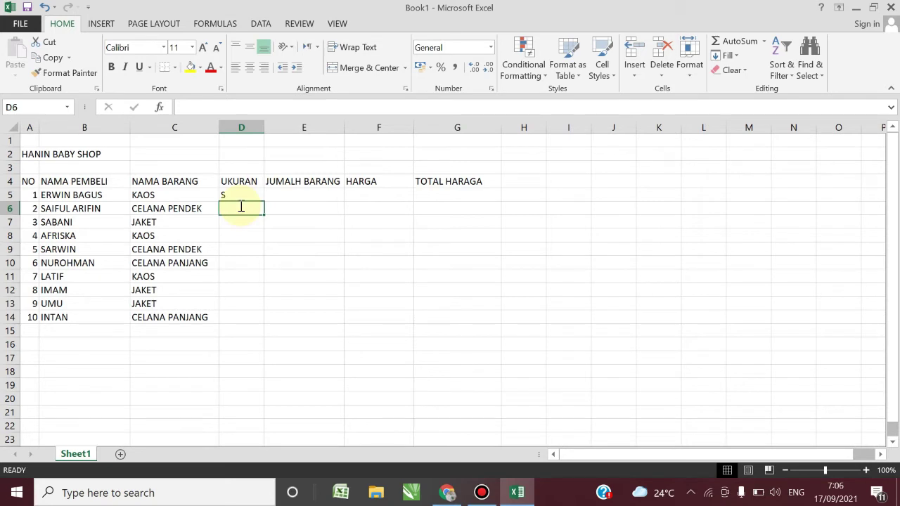
text(M)
key(Return)
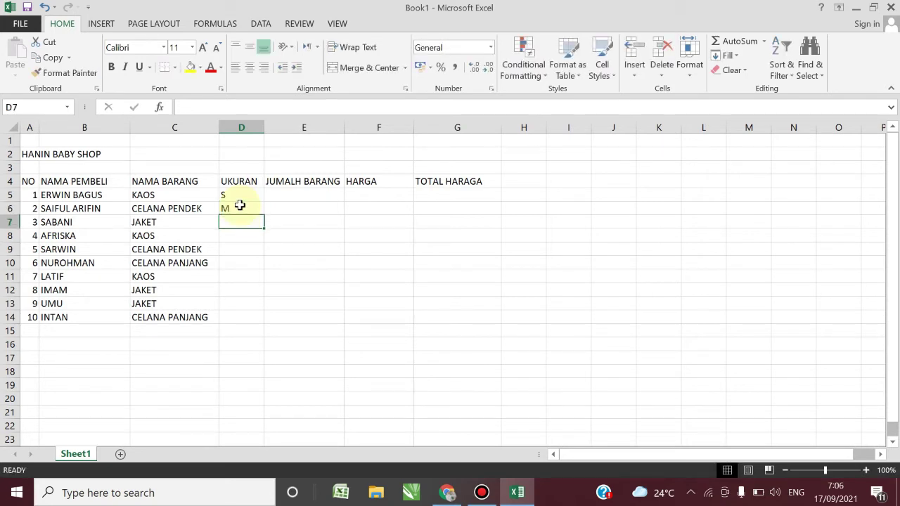
text(L)
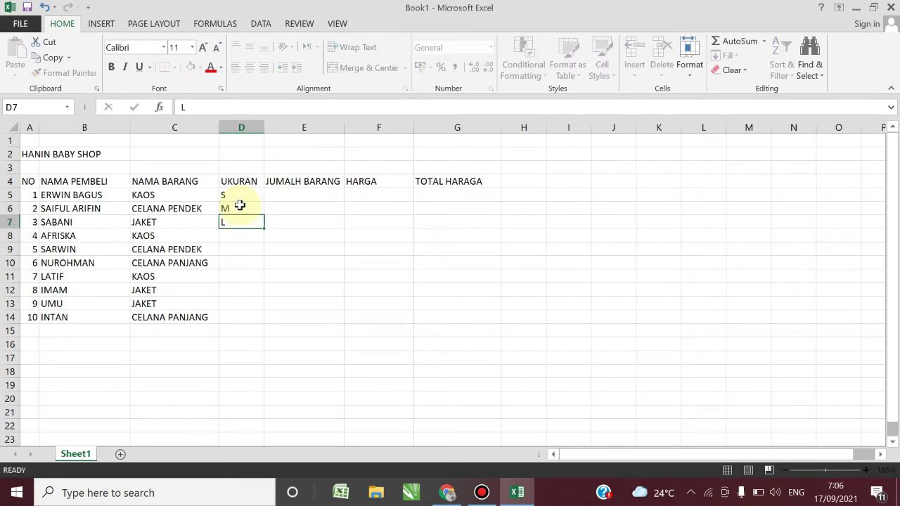
key(Return)
text(S)
text(XL)
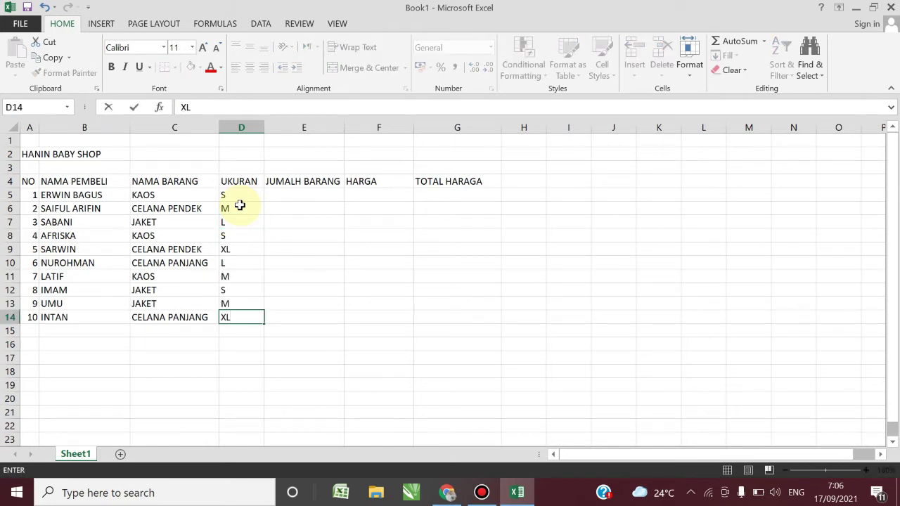
key(Return)
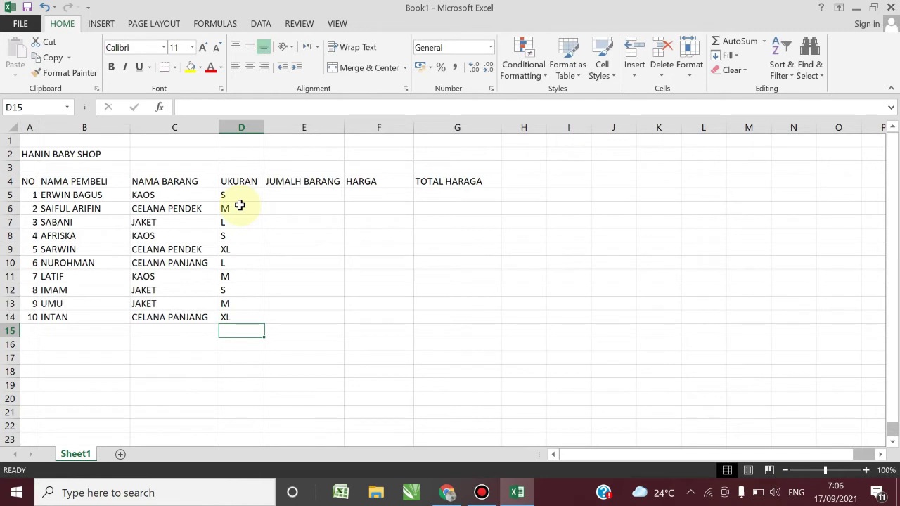
double_click(264, 127)
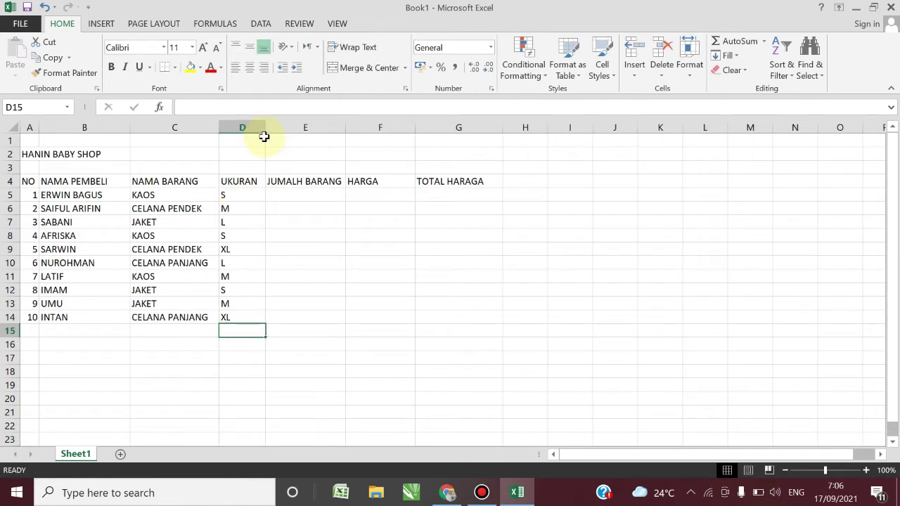
Enter quantities 3, 5, 6, 8 and 10 in E5:E9
click(297, 194)
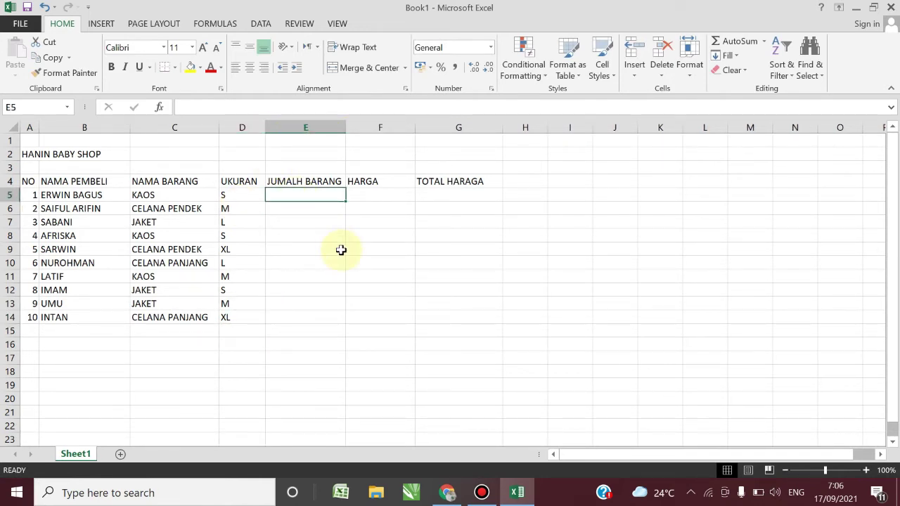
text(3)
key(Return)
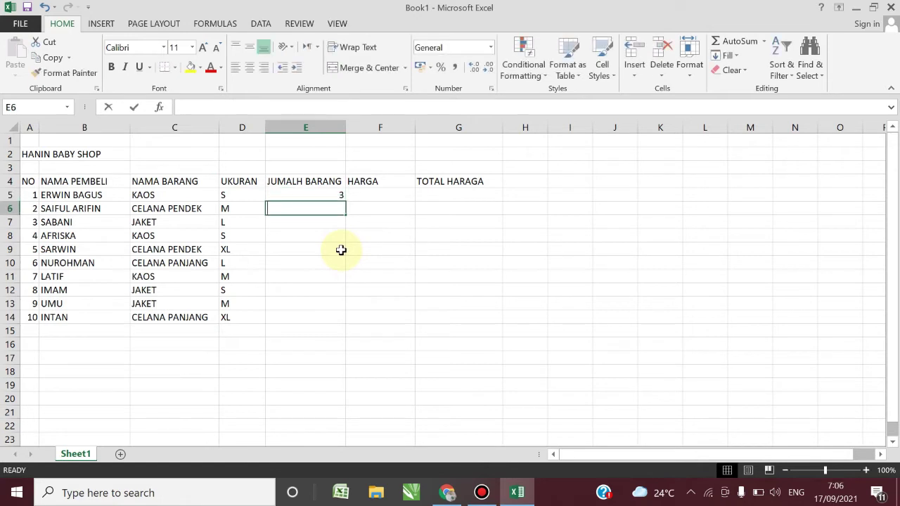
text(5)
key(Return)
text(6)
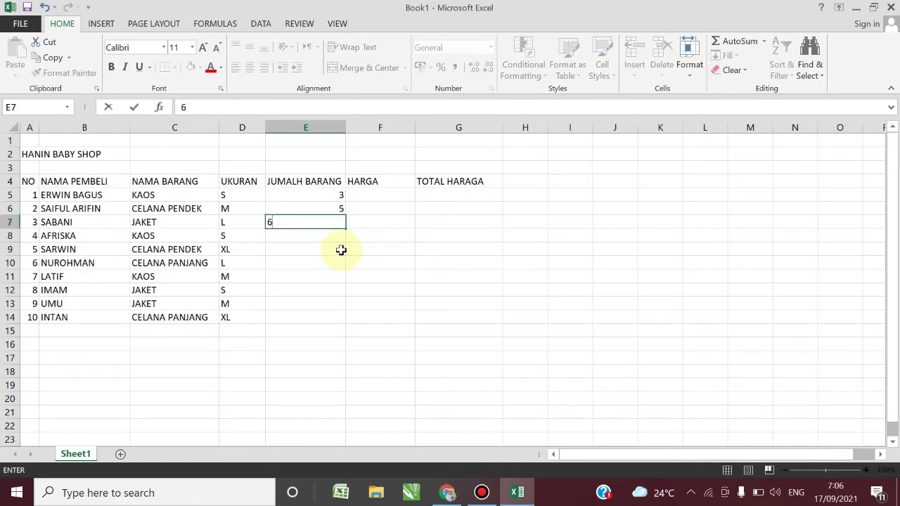
key(Return)
text(8)
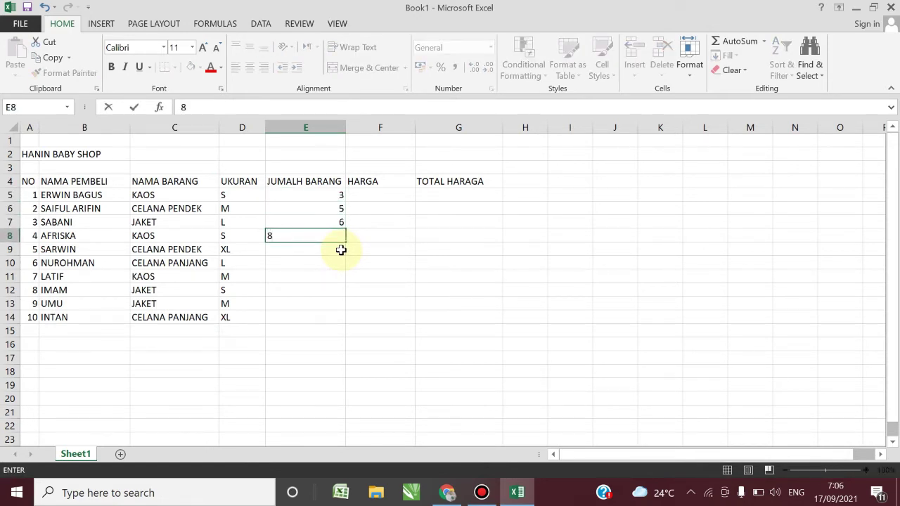
key(Return)
text(10)
key(Return)
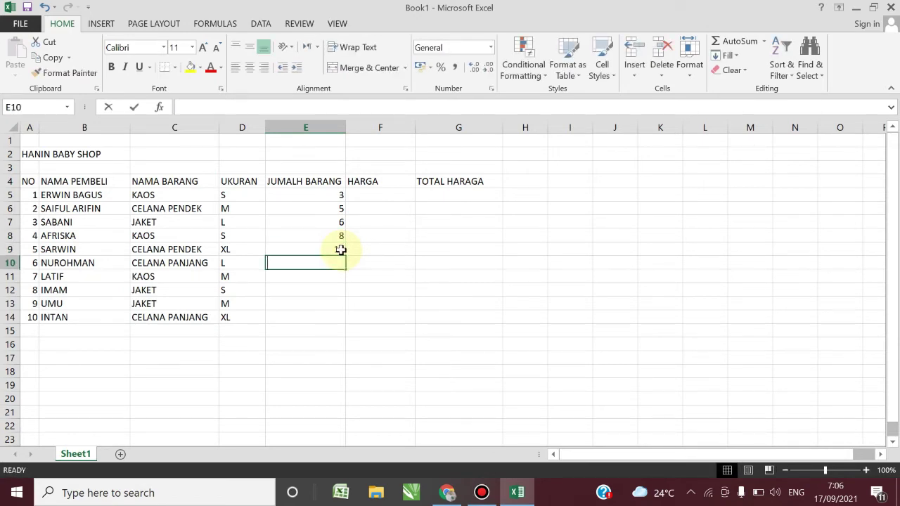
Enter the remaining quantities 3, 3, 4 and 8 down column E to E14
text(3)
key(Return)
text(3)
key(Return)
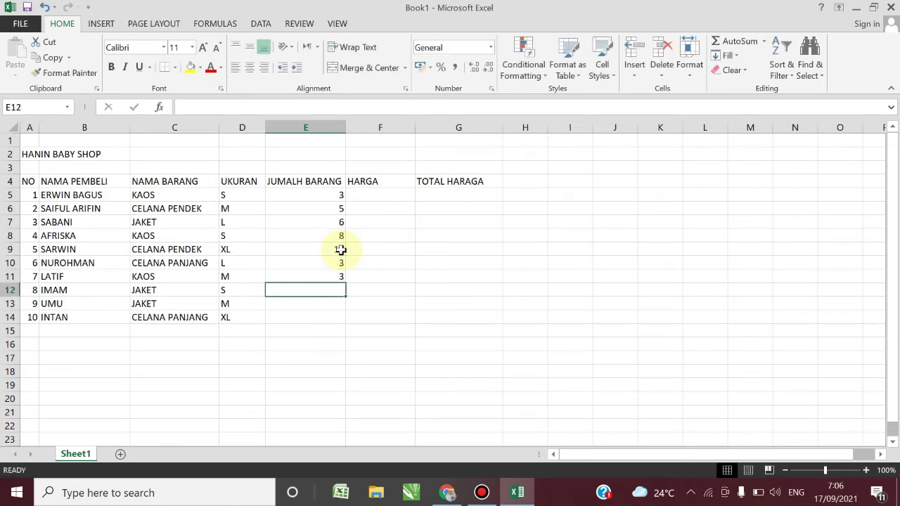
text(4)
key(Return)
text(8)
key(Return)
text(4)
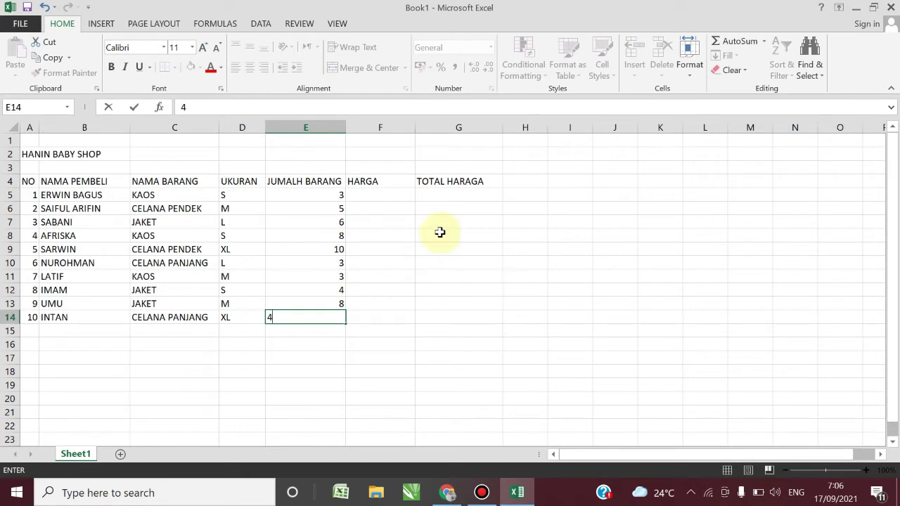
click(440, 233)
Apply All Borders to the table range A4:G14
click(378, 195)
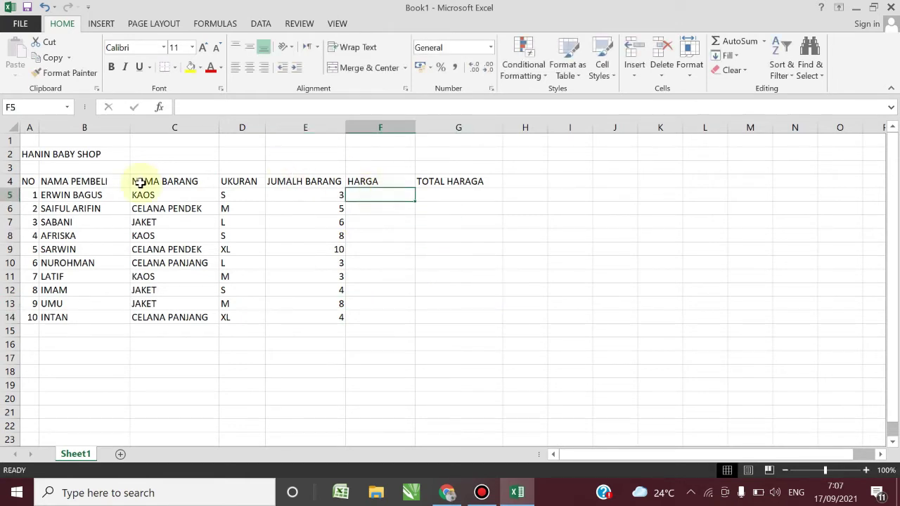
mouse_move(26, 181)
mouse_down()
mouse_move(442, 336)
mouse_move(474, 315)
mouse_up()
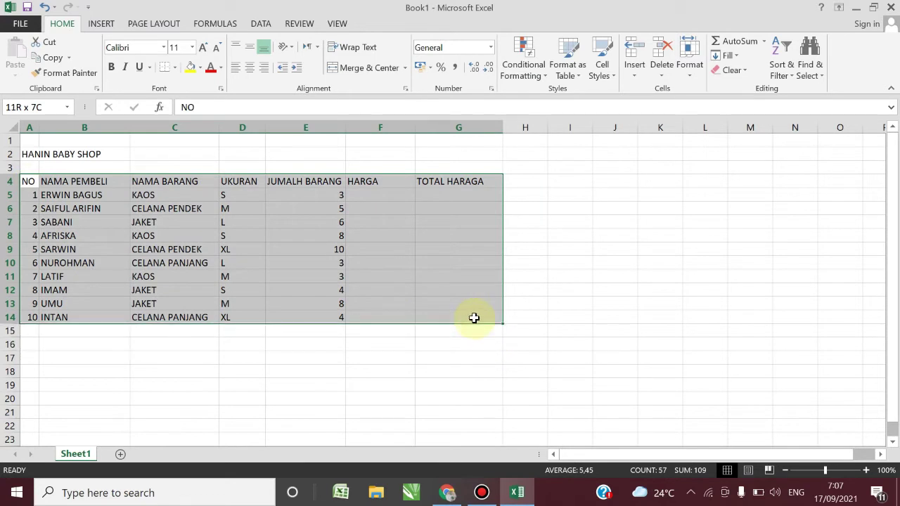
click(174, 68)
click(206, 188)
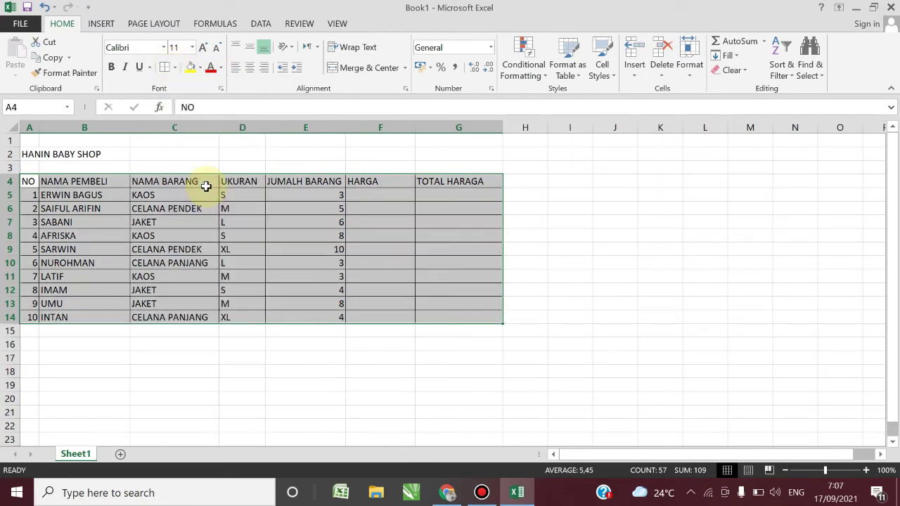
click(622, 249)
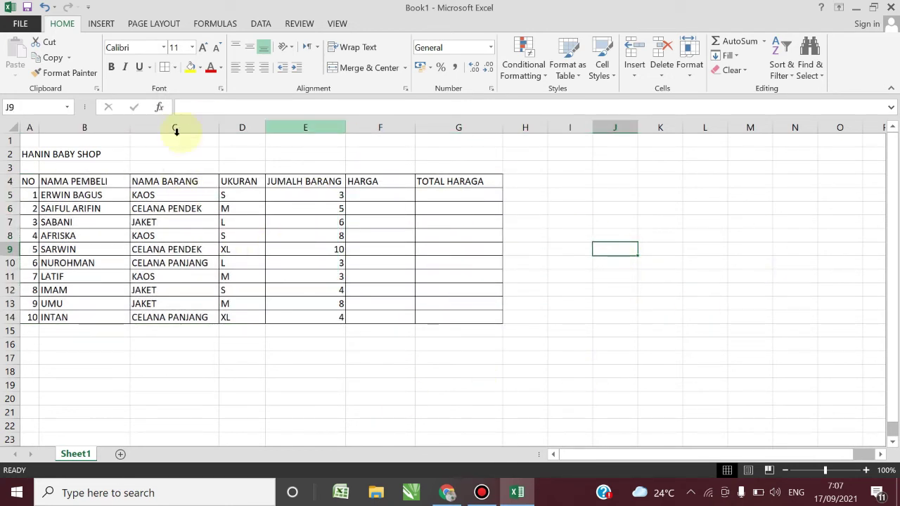
Center the row-4 headers and the quantities in column E
drag(28, 181, 77, 182)
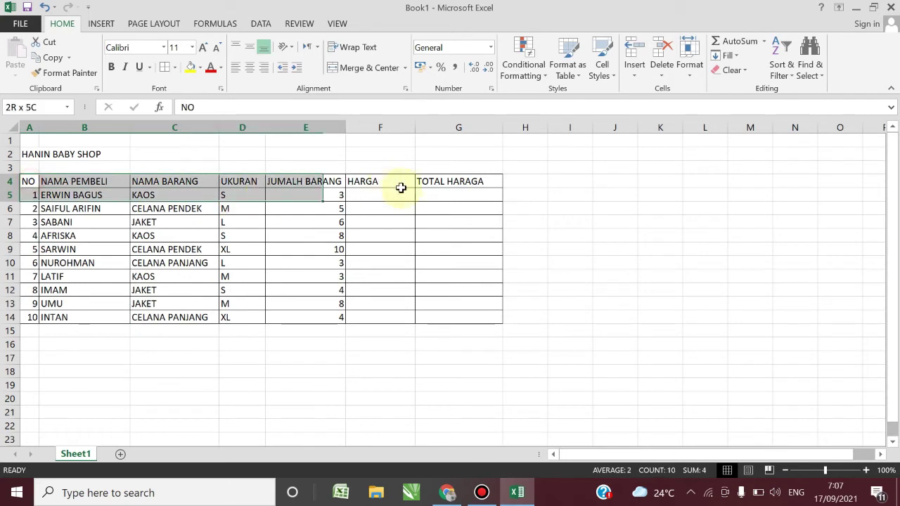
drag(155, 195, 472, 182)
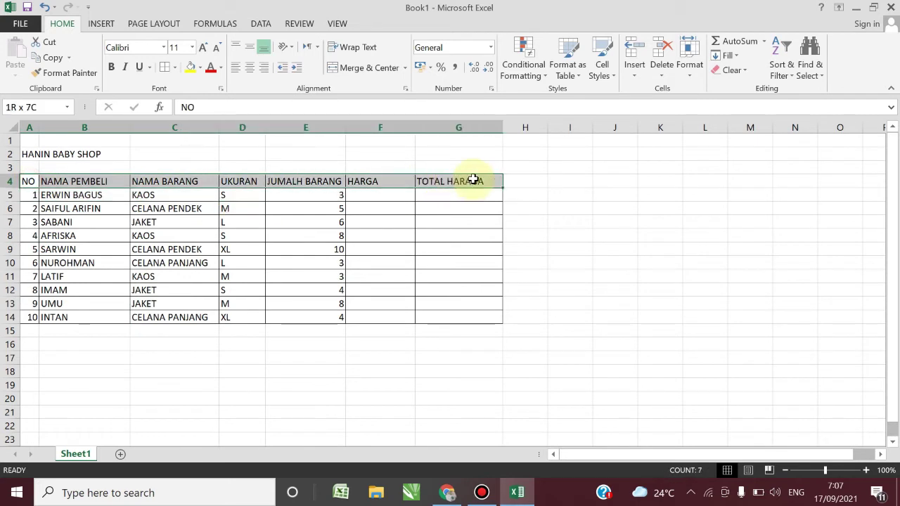
click(249, 68)
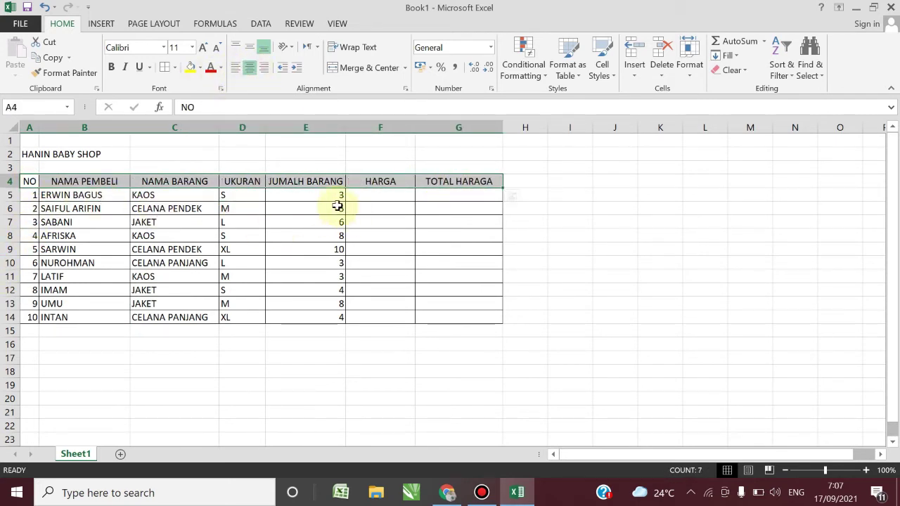
drag(324, 196, 307, 317)
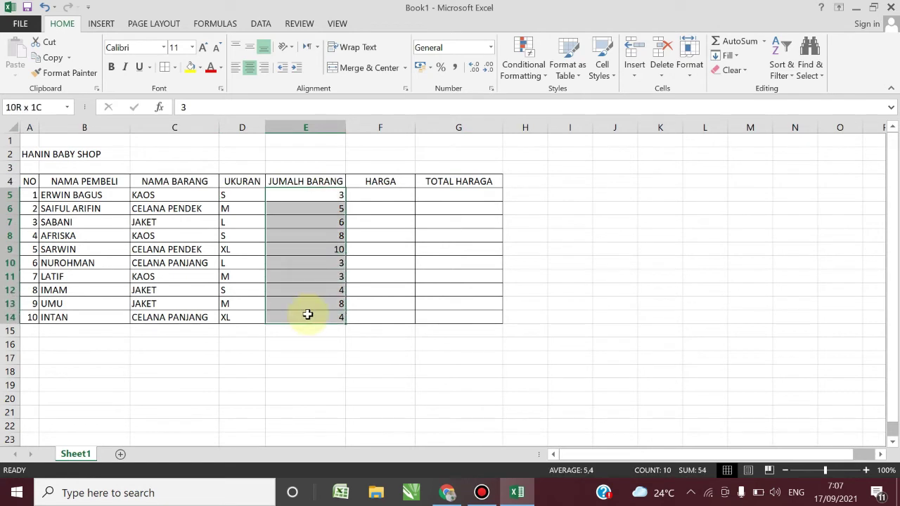
click(250, 67)
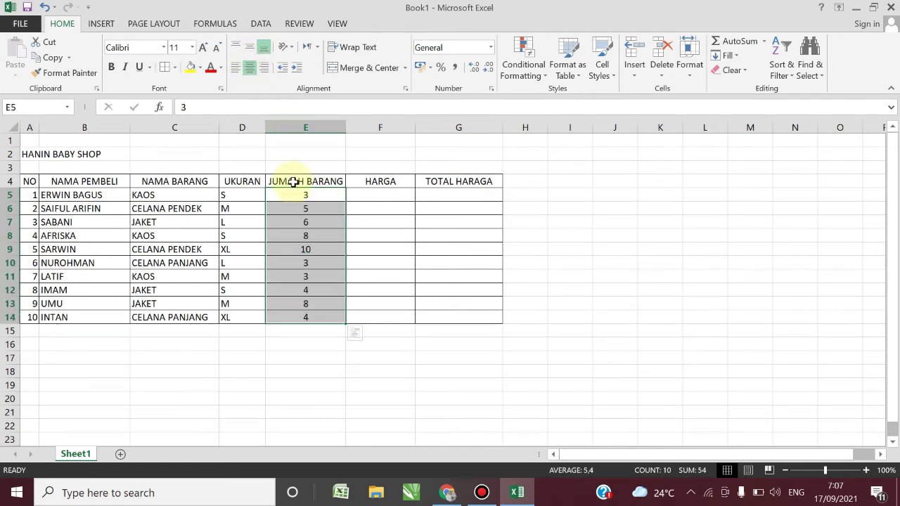
Correct the E4 heading from JUMALH BARANG to JUMLAH BARANG
double_click(298, 182)
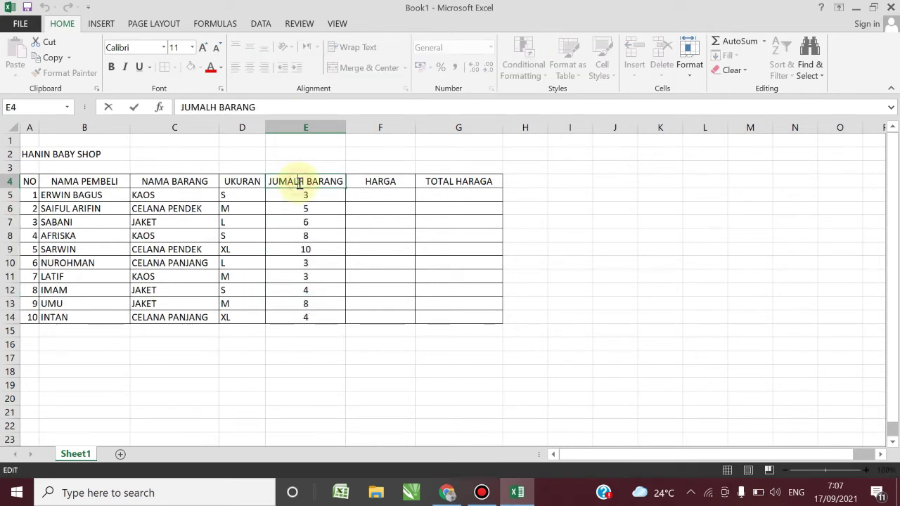
key(BackSpace)
key(BackSpace)
text(L)
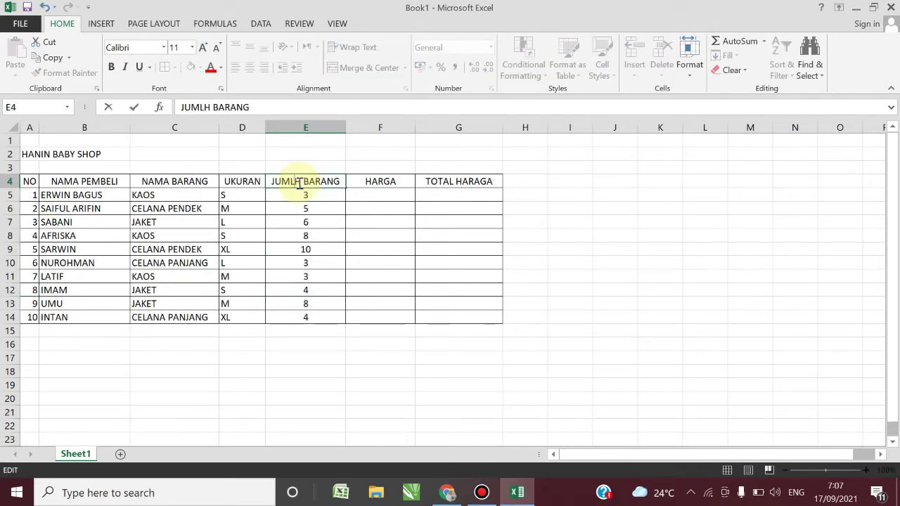
text(A)
key(Return)
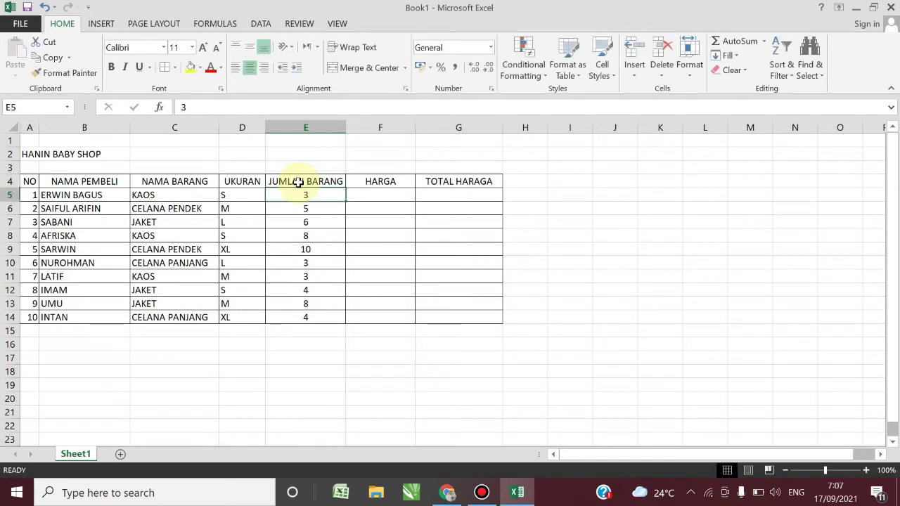
Center the sizes in D5:D14
click(238, 194)
drag(238, 194, 235, 315)
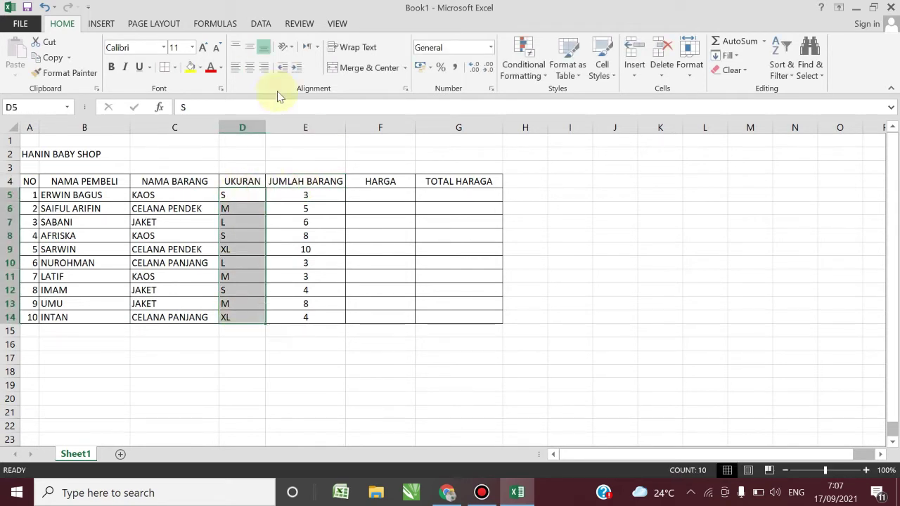
click(250, 70)
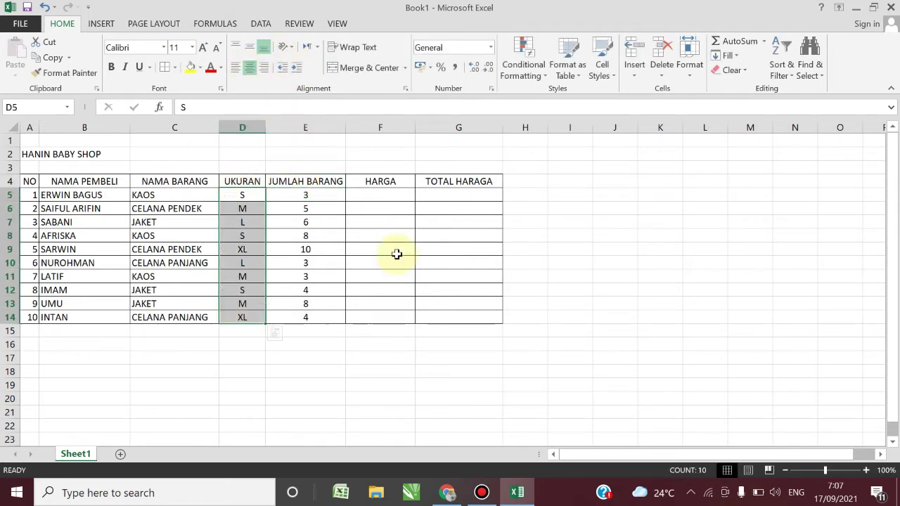
click(151, 353)
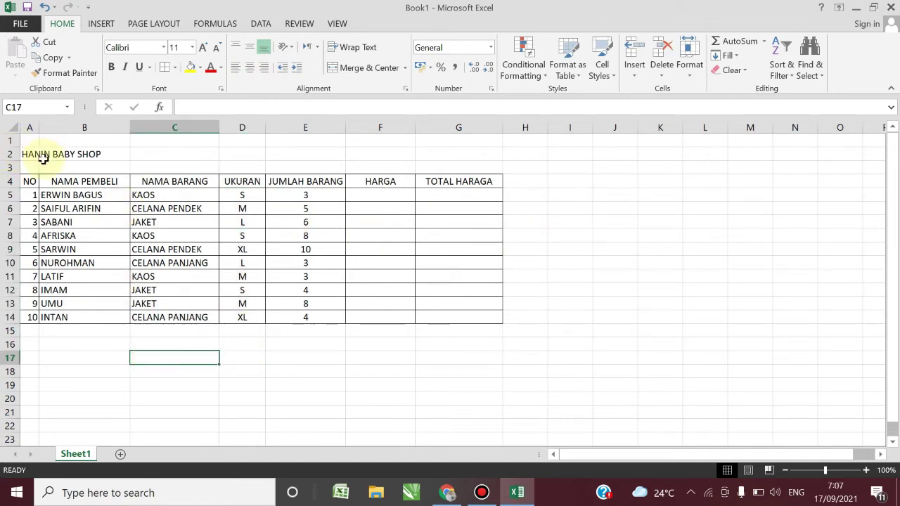
Merge and center the HANIN BABY SHOP title across A2:G2 and make it bold
drag(36, 154, 202, 168)
drag(312, 182, 454, 154)
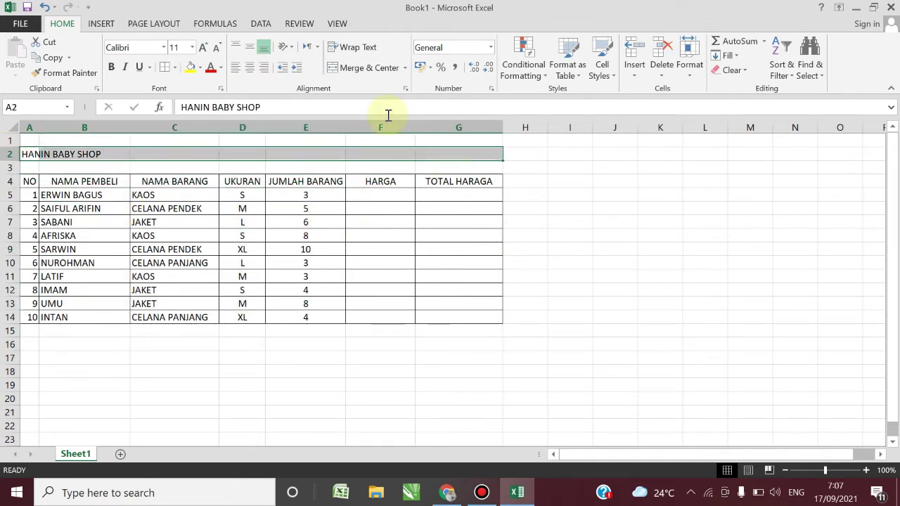
click(357, 70)
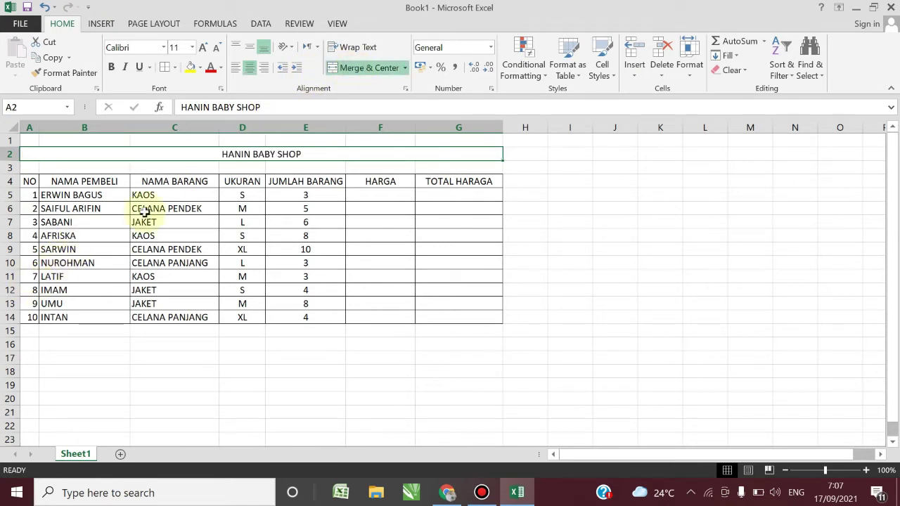
click(111, 67)
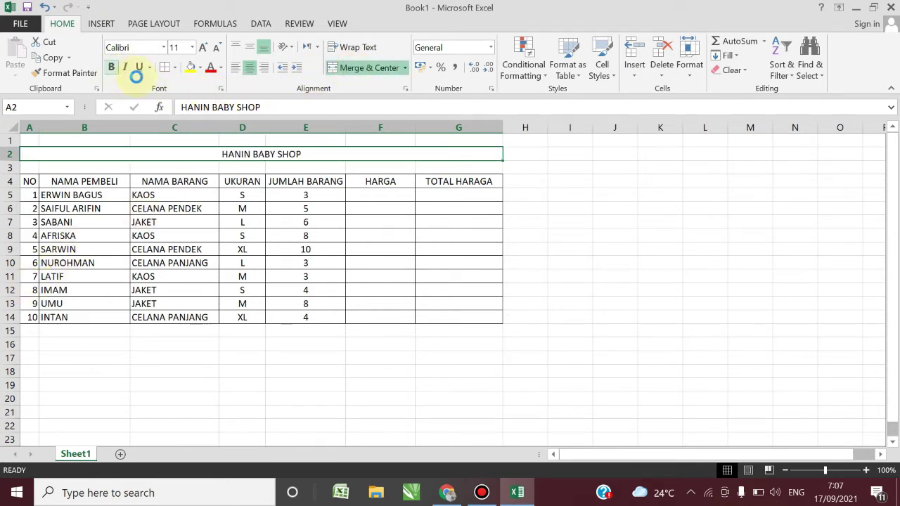
click(619, 275)
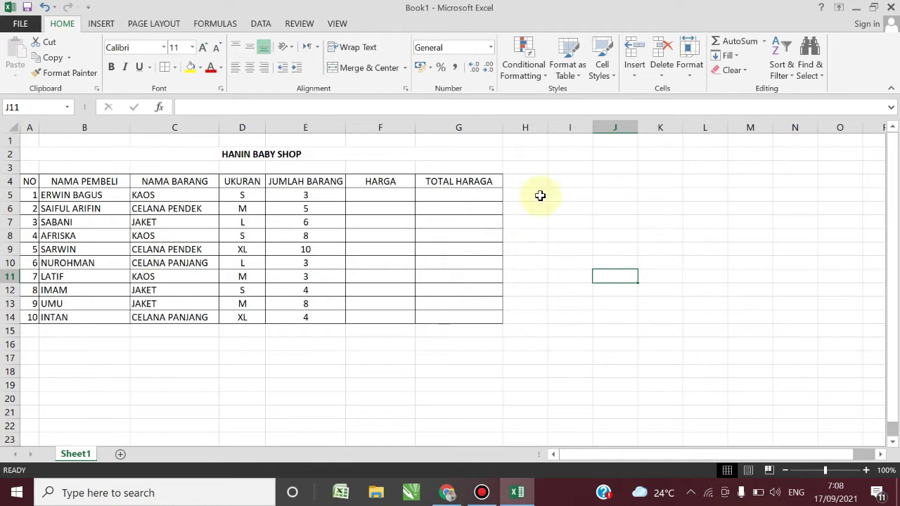
Enter KAOS, JAKET, CELANA PENDEK and CELANA PANJANG down cells J6 to J9
click(610, 208)
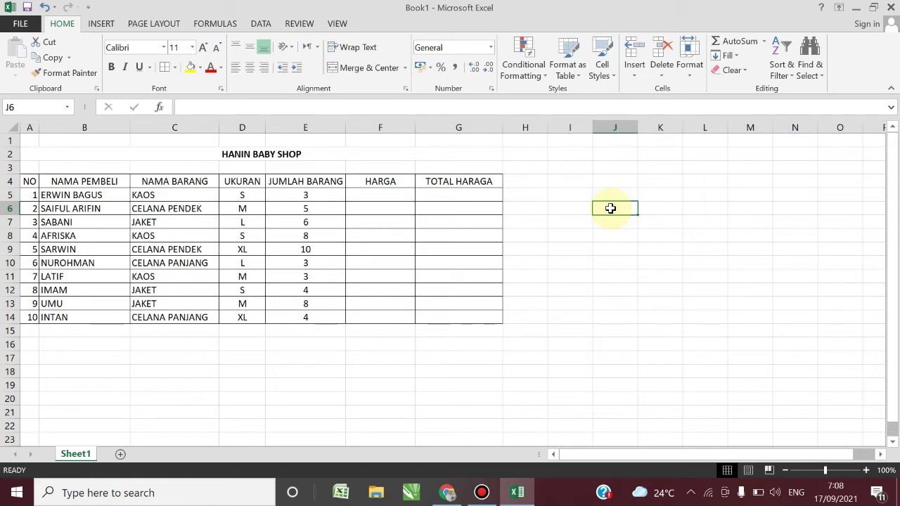
text(KAOS)
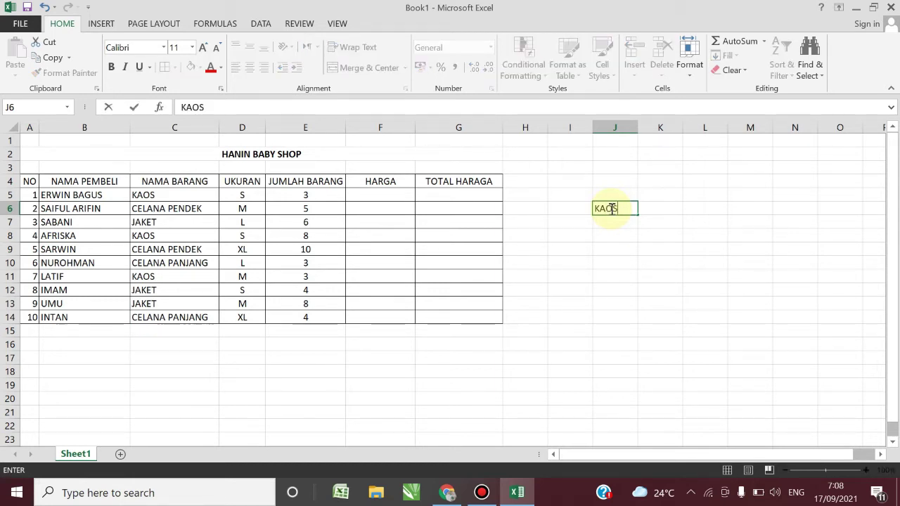
key(Return)
text(JAKET)
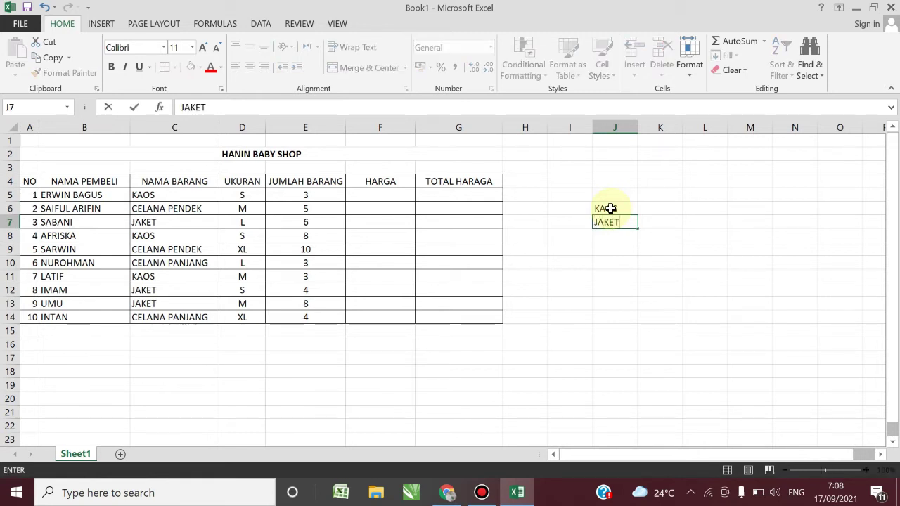
key(Return)
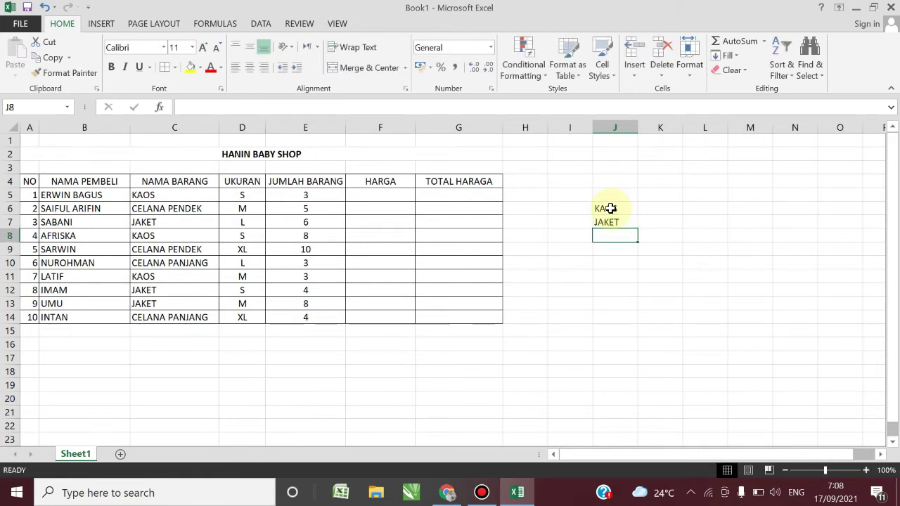
text(CEL)
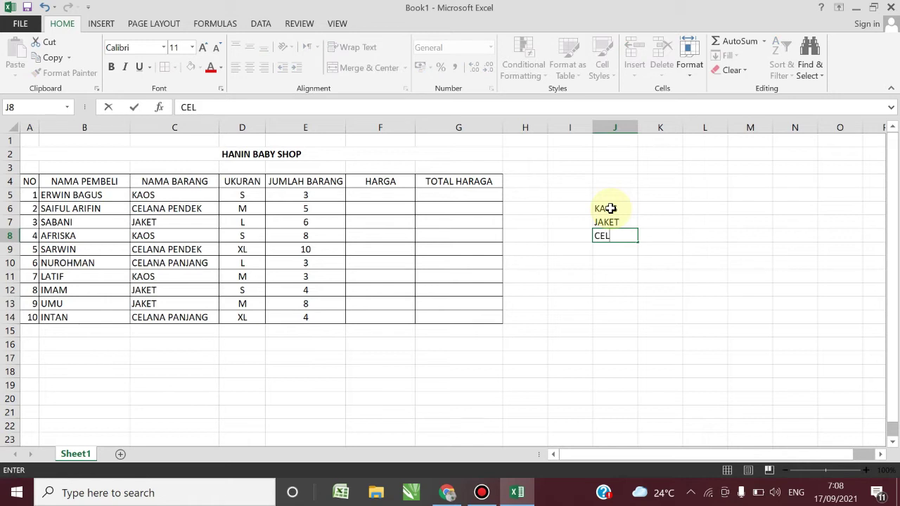
text(ANA P)
text(ENDEK)
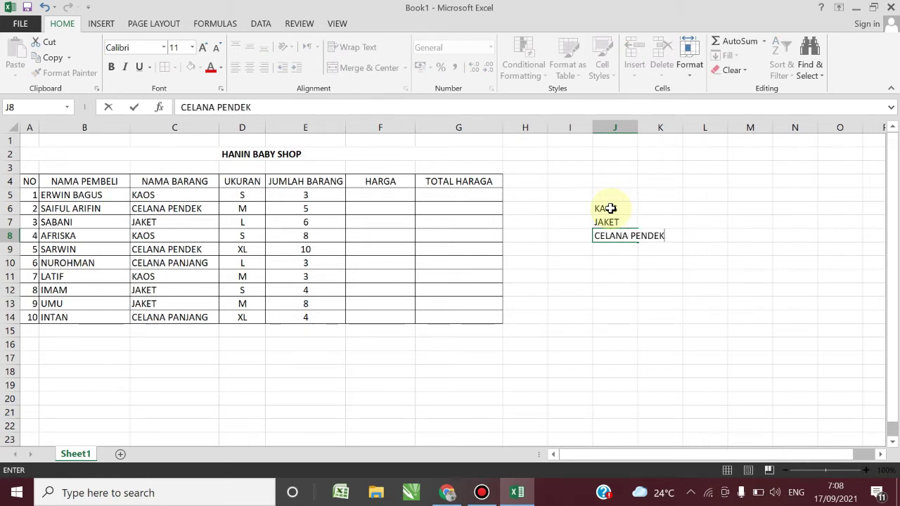
key(Return)
text(CEL)
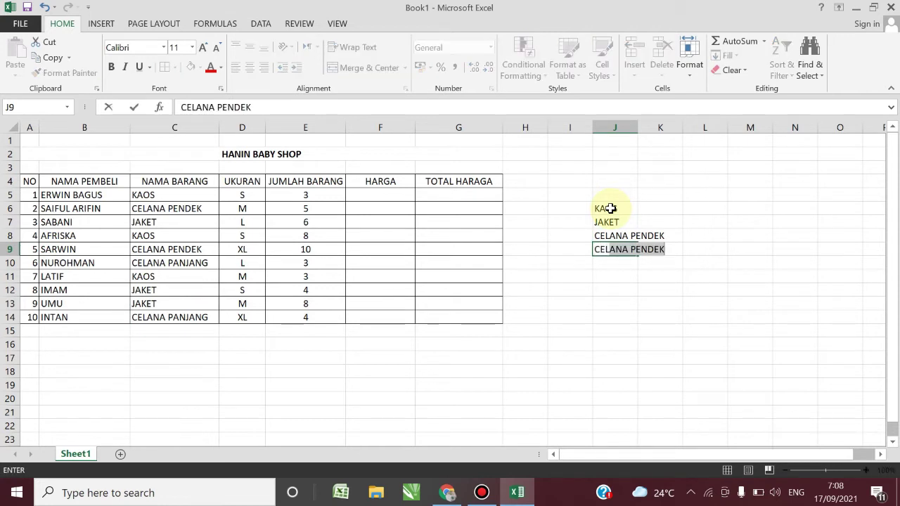
text(ANA PAN)
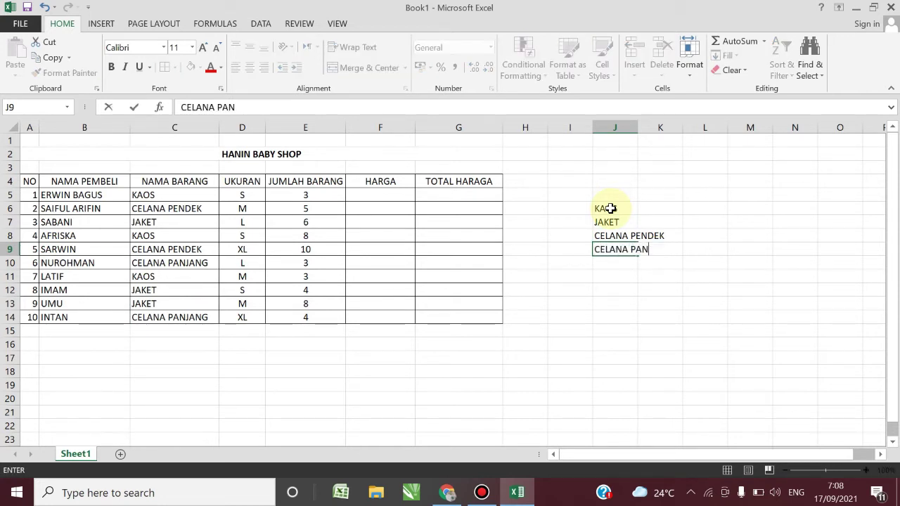
text(JANG)
Add size headings S, M, L and XL across K5:N5
click(657, 194)
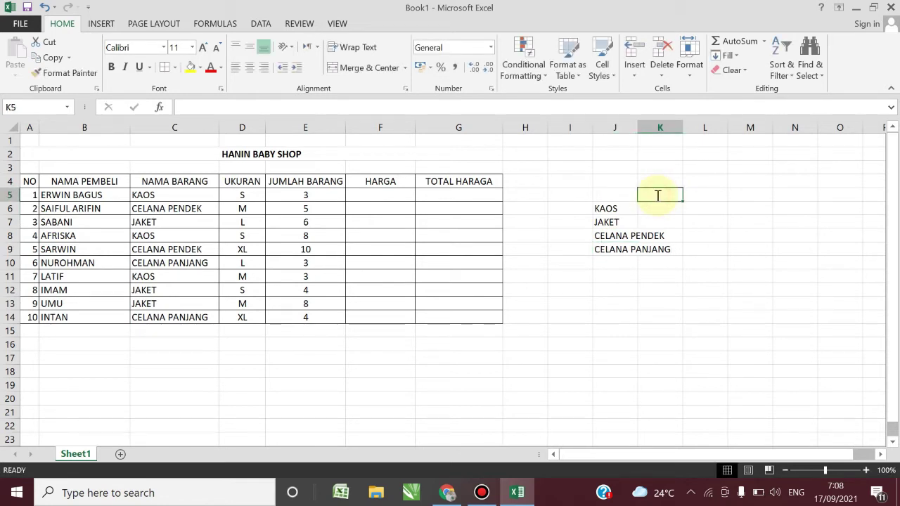
text(S)
key(Tab)
text(M)
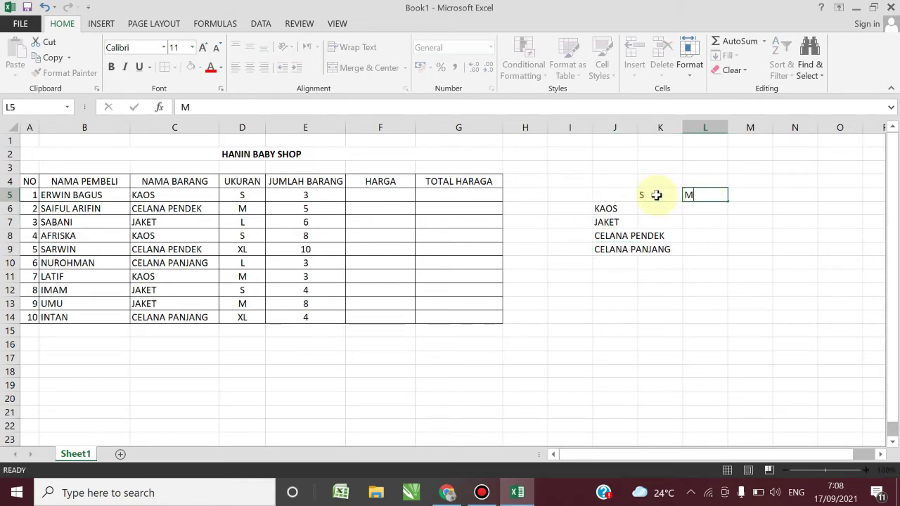
key(Tab)
text(L)
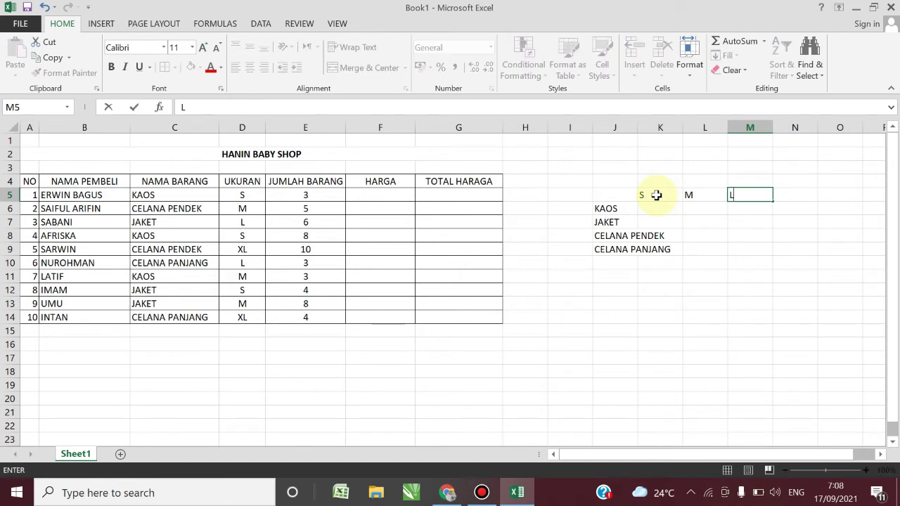
key(Tab)
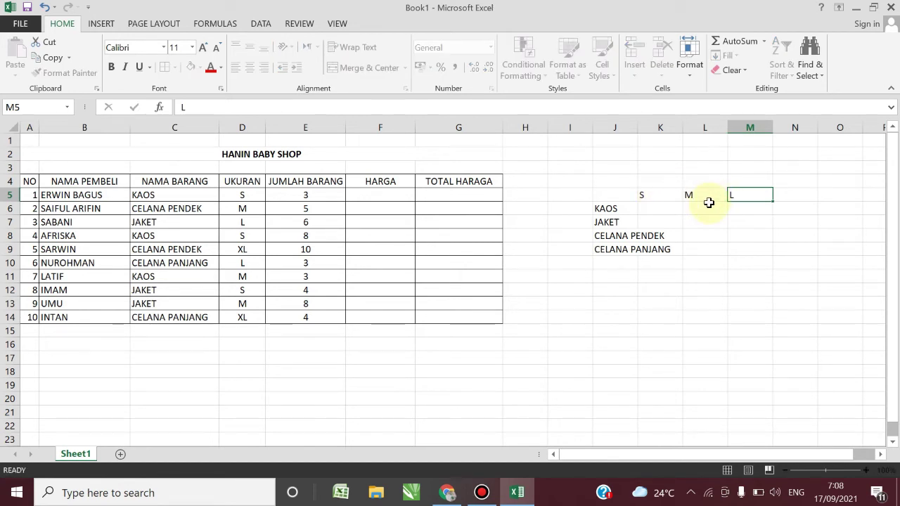
text(XL)
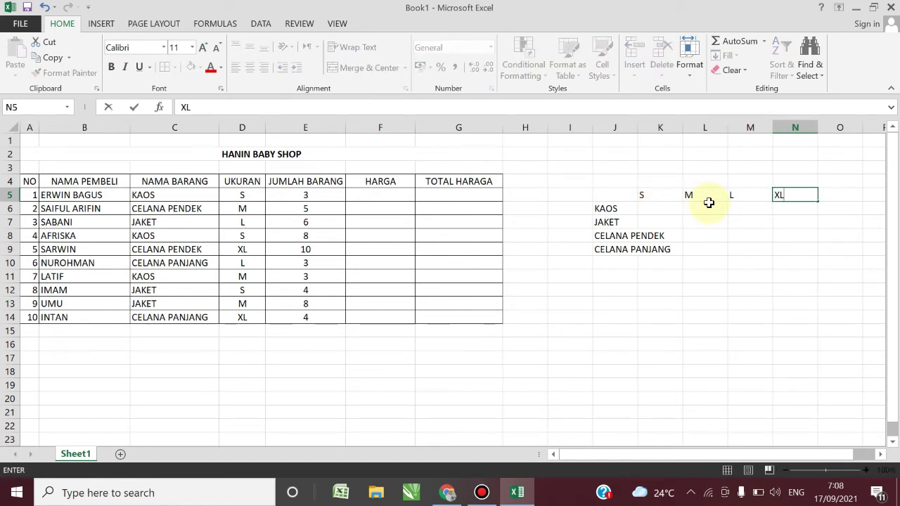
key(Return)
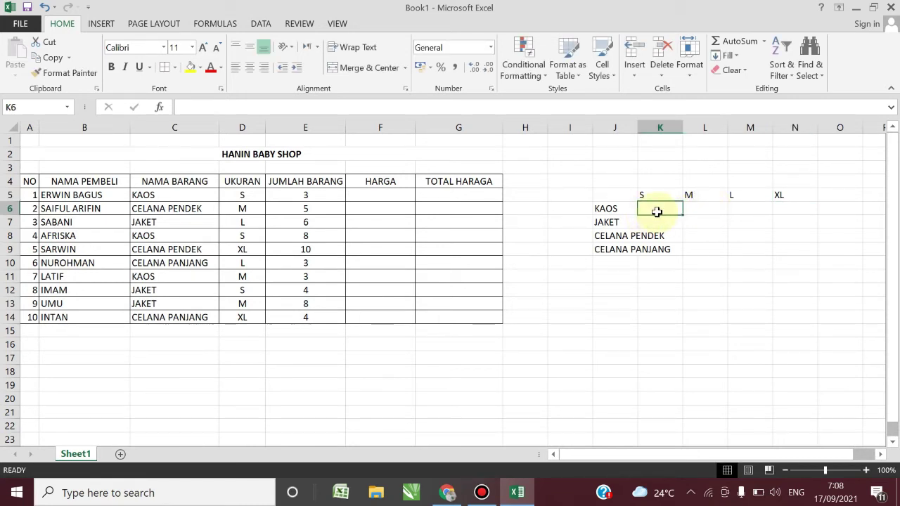
Fill in the item prices in K6:N9, such as 20000, 22000, 25000, 40000, 50000 and 55000
text(20000)
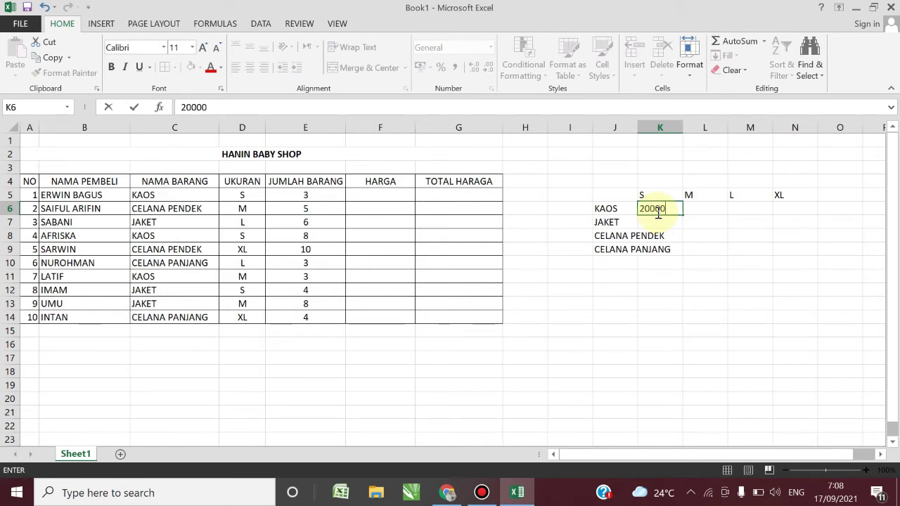
key(Tab)
text(22)
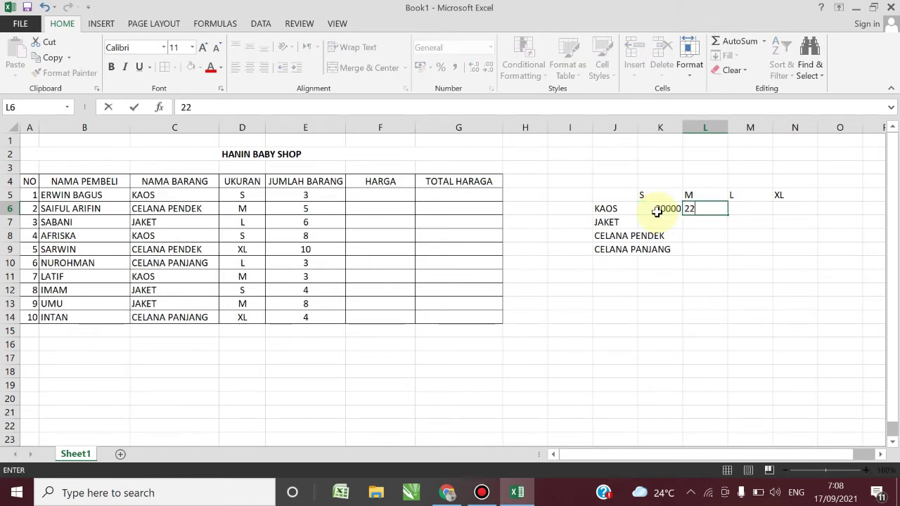
text(000)
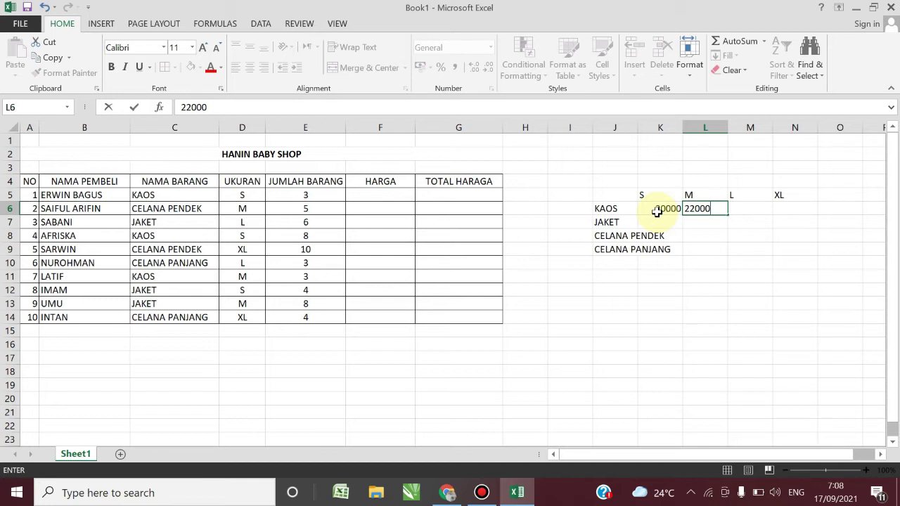
key(Tab)
text(25)
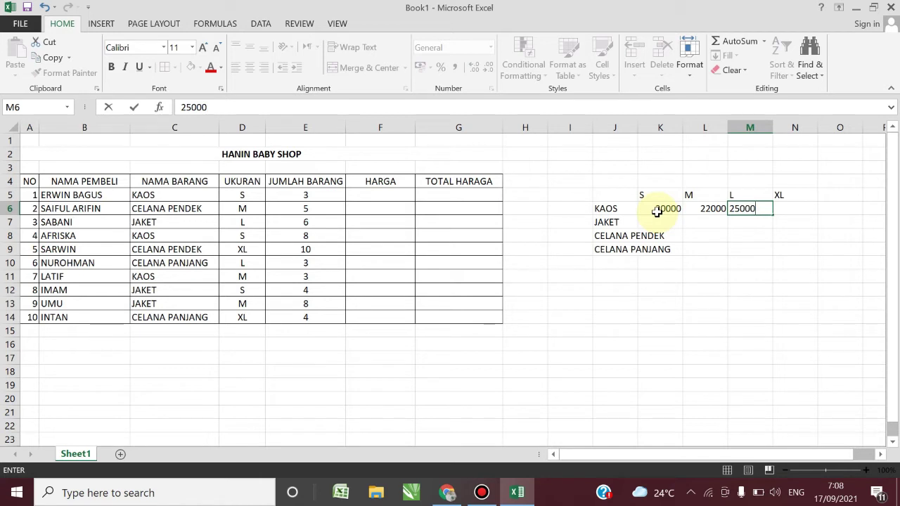
key(Tab)
text(2)
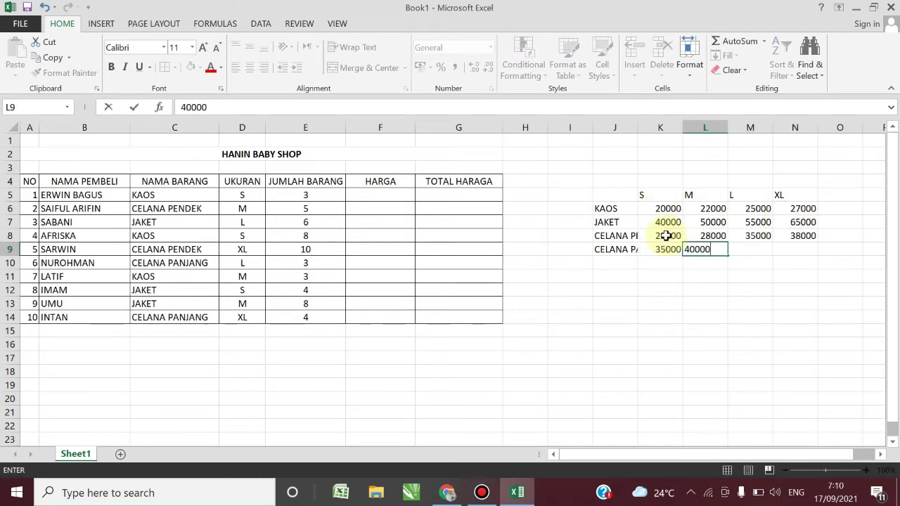
key(Tab)
text(5)
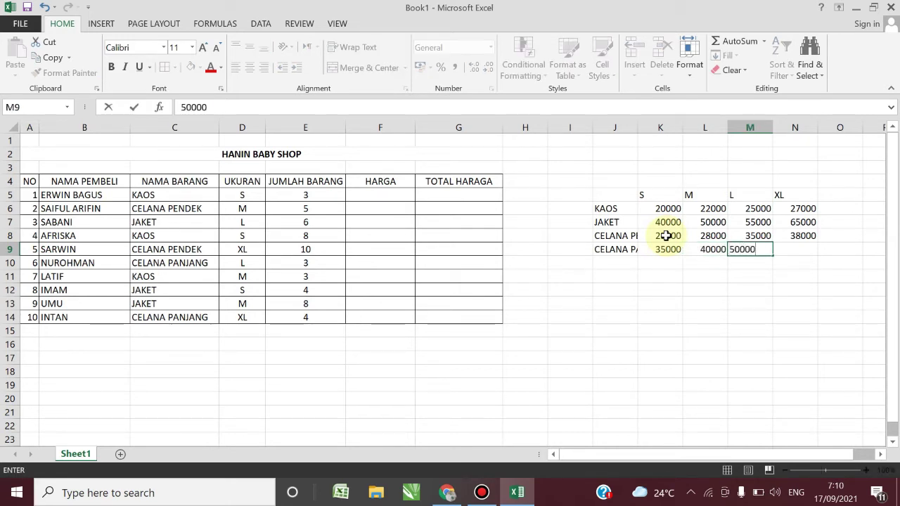
key(Tab)
text(5500)
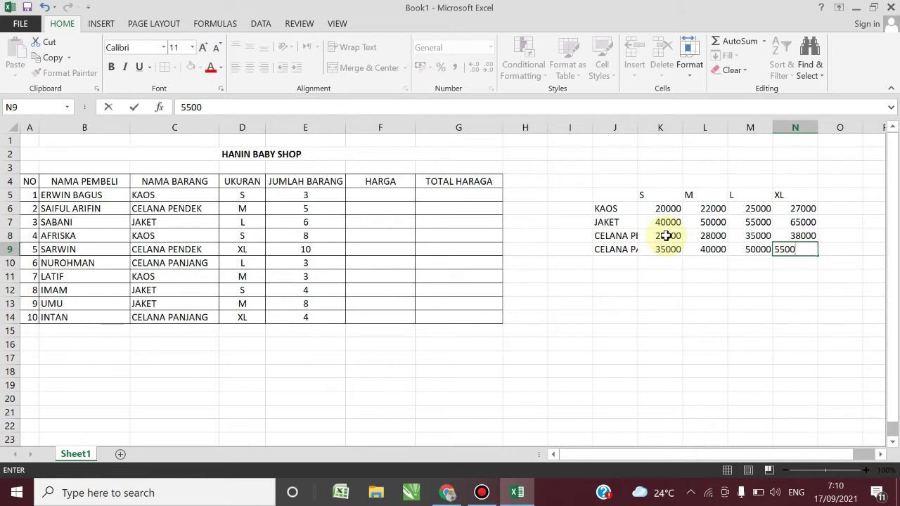
key(Return)
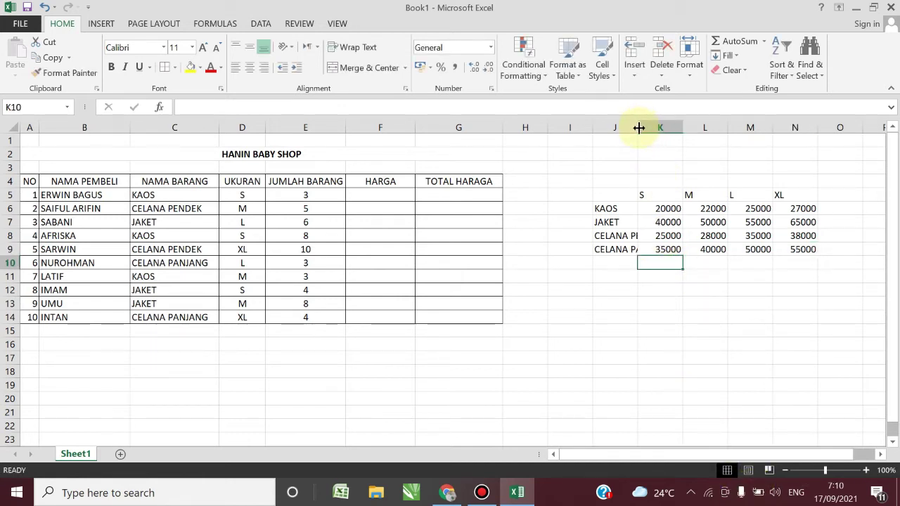
drag(639, 128, 676, 127)
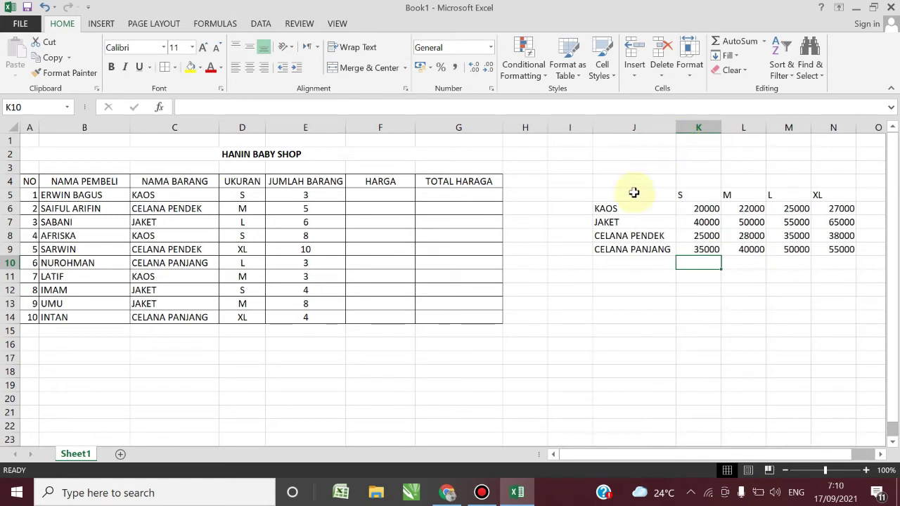
drag(629, 194, 840, 249)
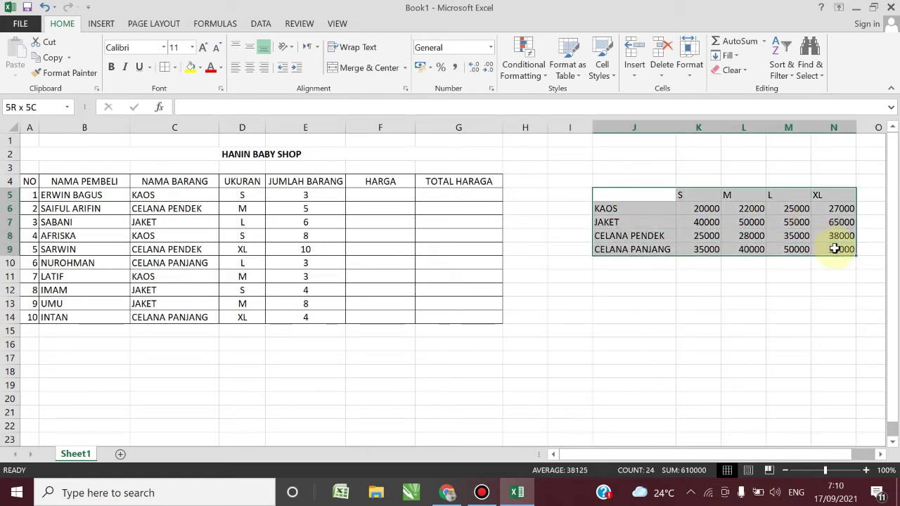
click(166, 67)
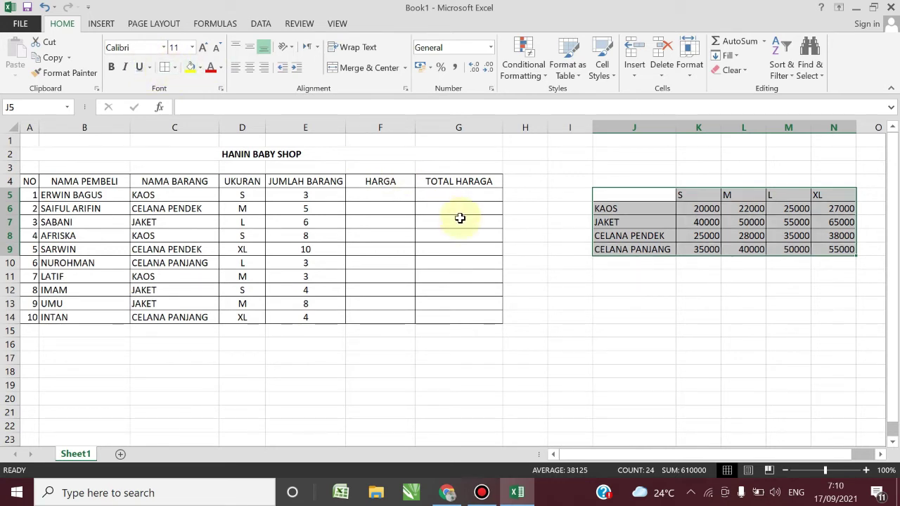
click(539, 263)
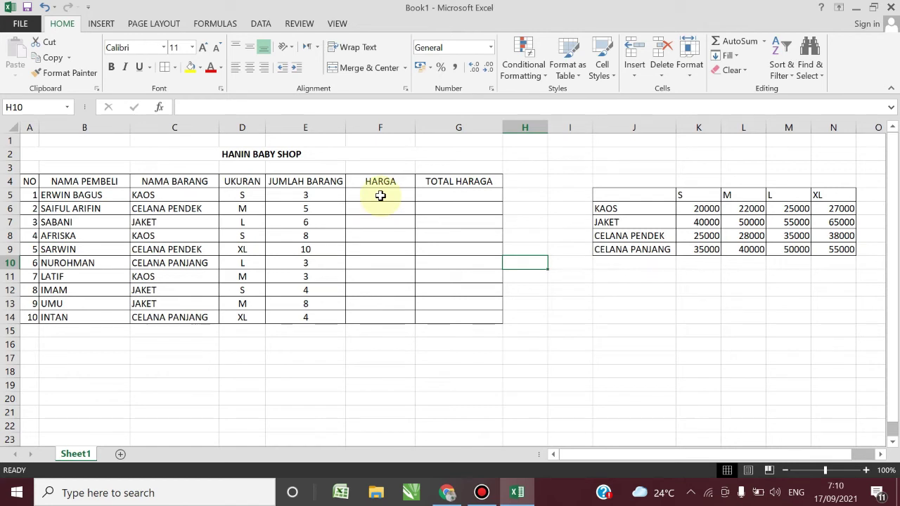
click(381, 196)
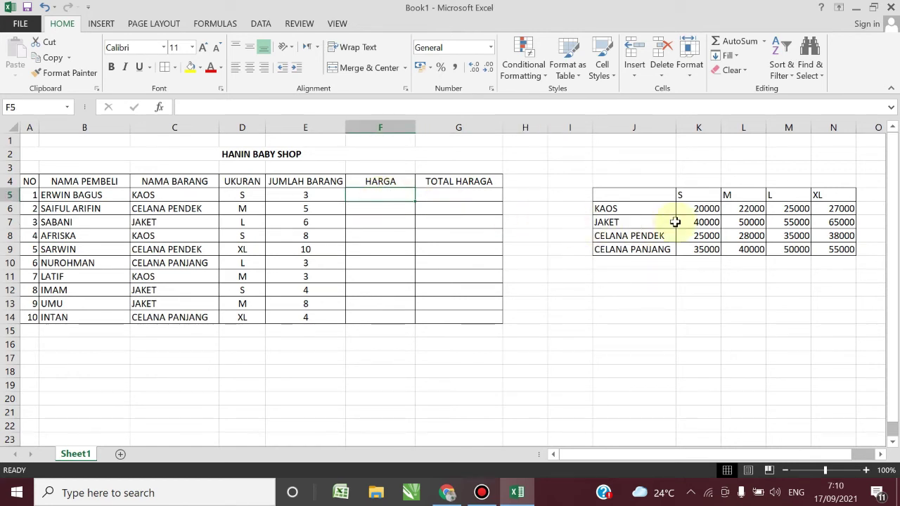
drag(609, 195, 788, 249)
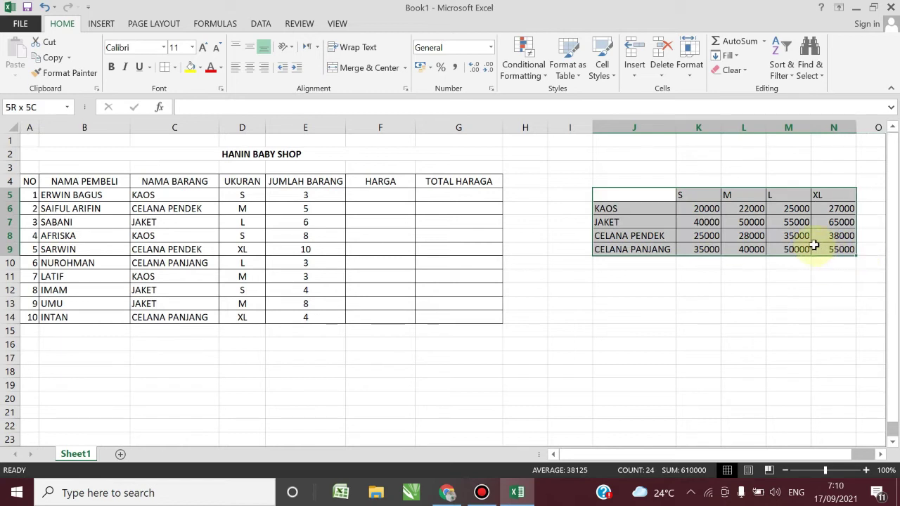
mouse_move(788, 249)
mouse_down()
mouse_move(709, 245)
mouse_move(779, 250)
mouse_up()
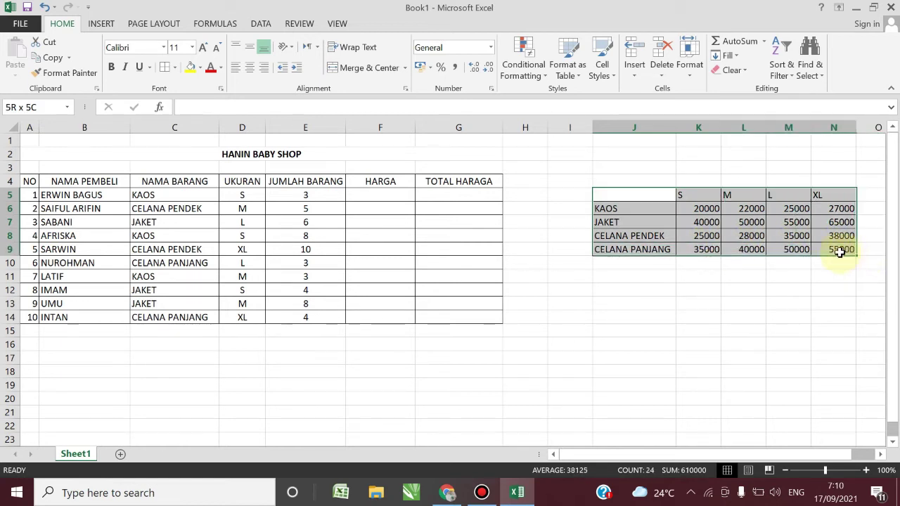
click(696, 289)
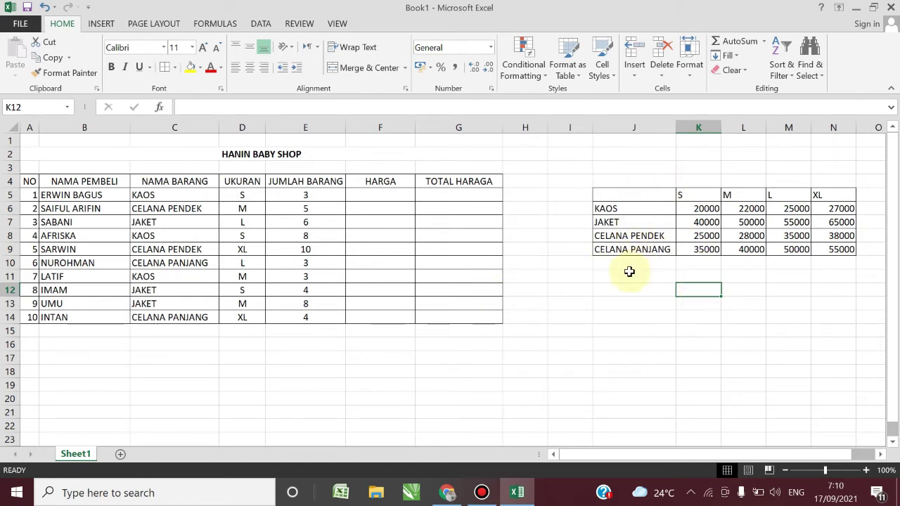
Start F5's formula as =VLOOKUP(C5;J5:N9, looking up C5's item in the price table
click(375, 197)
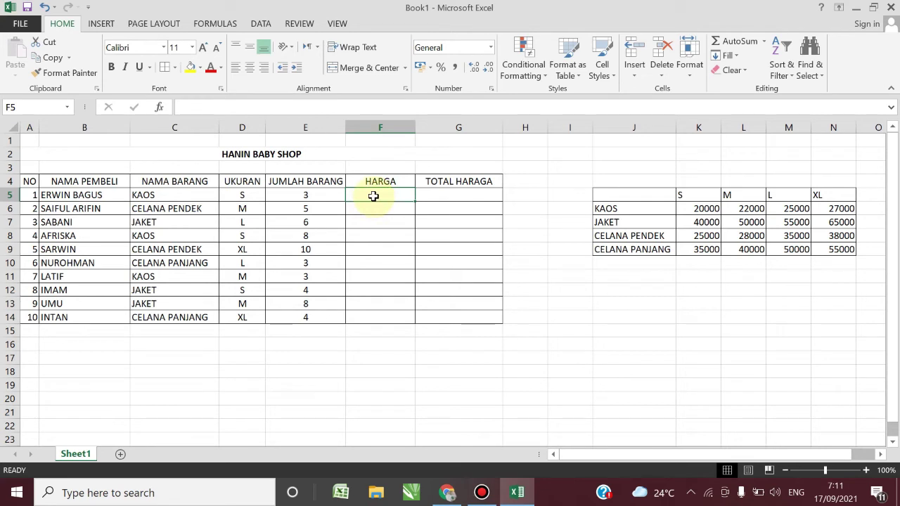
text(=)
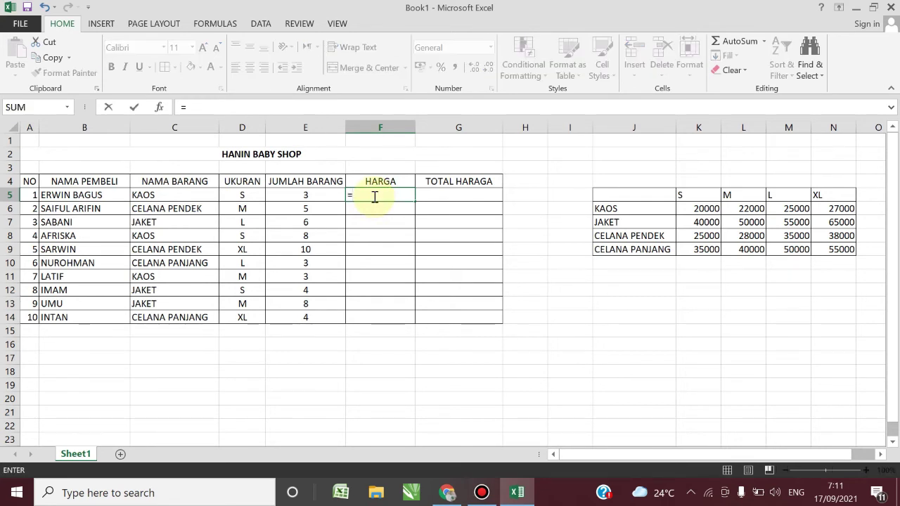
text(VL)
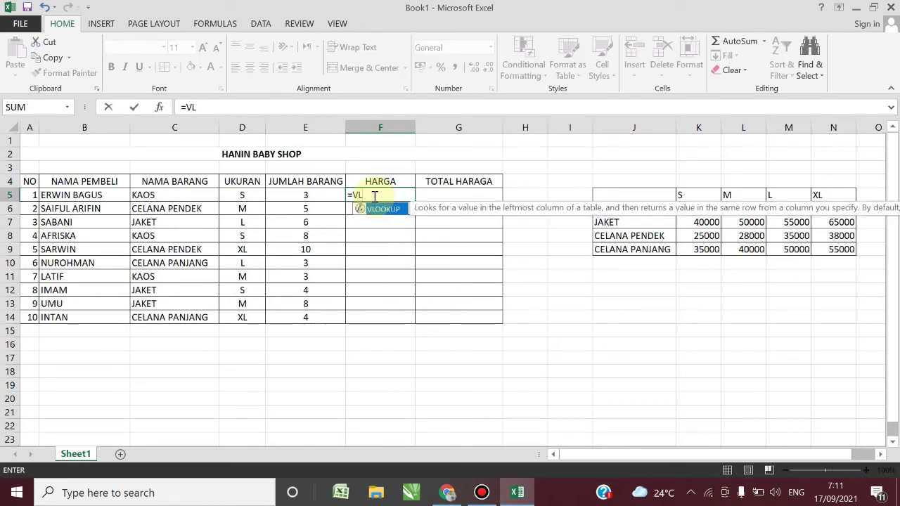
key(Tab)
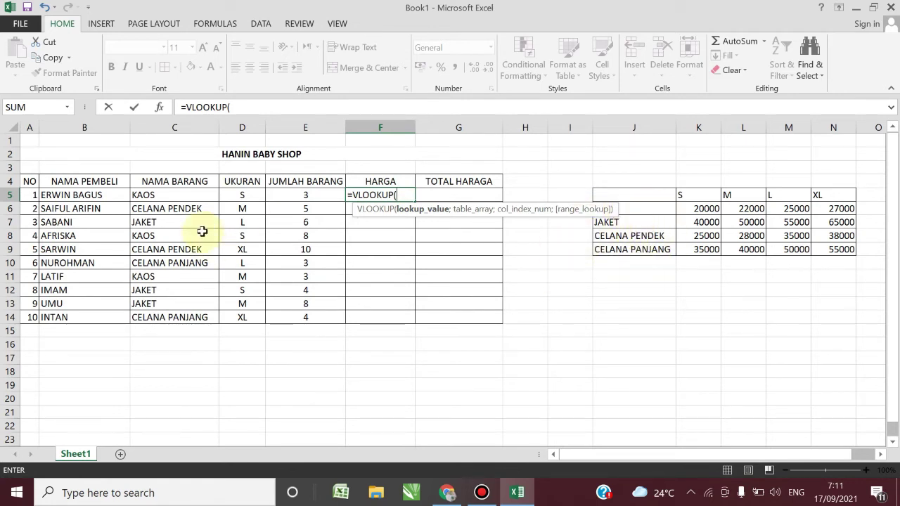
click(173, 196)
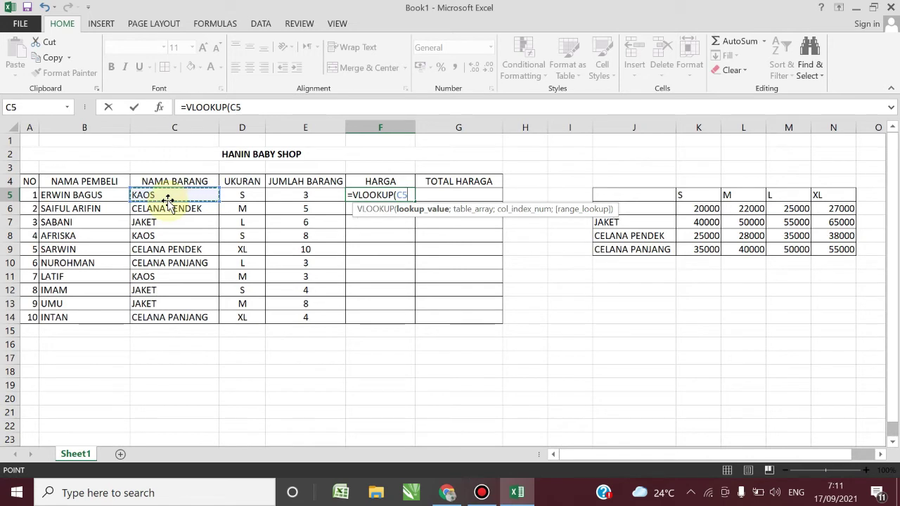
text(;)
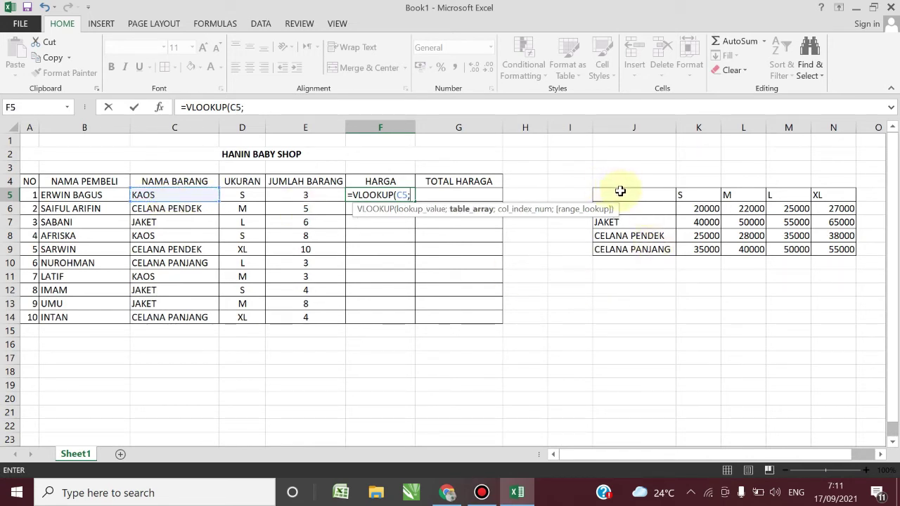
drag(620, 191, 842, 244)
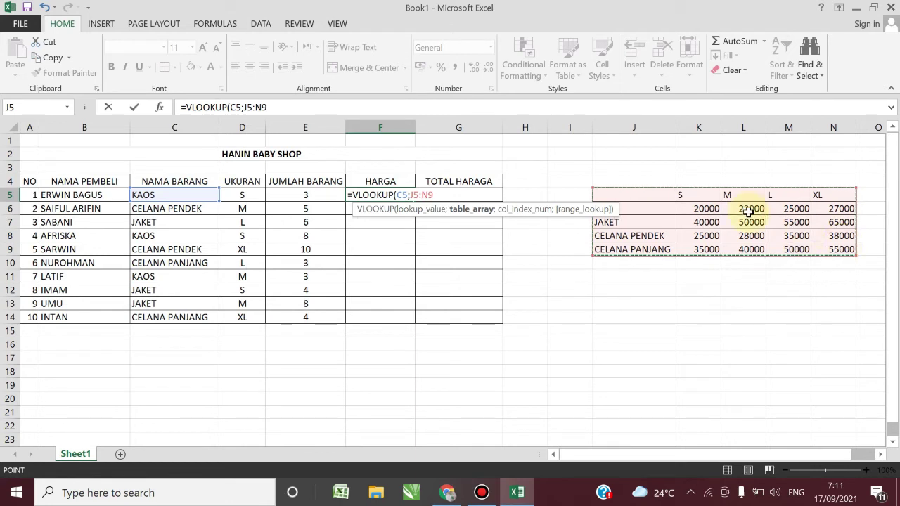
drag(651, 209, 854, 249)
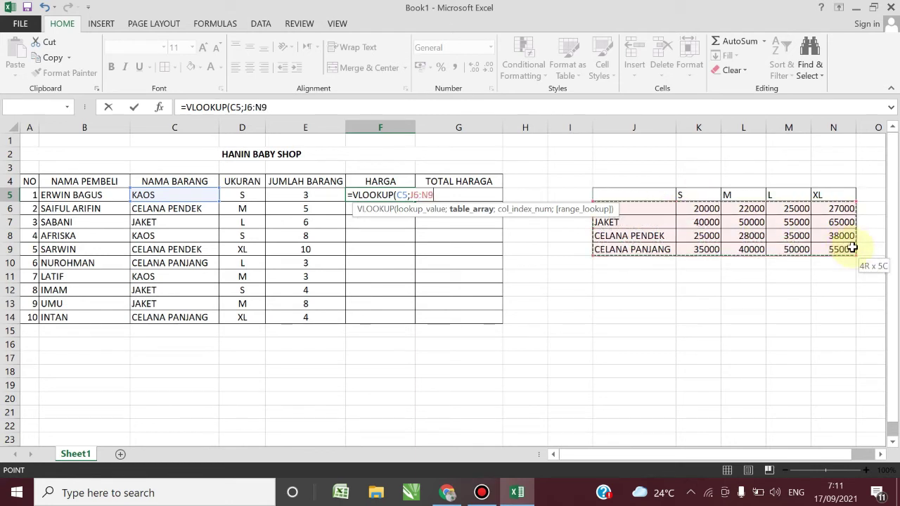
click(635, 198)
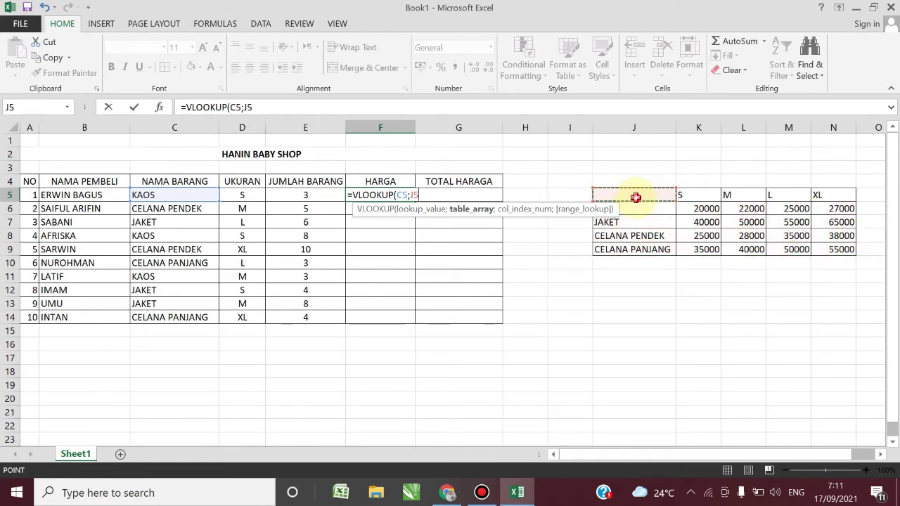
drag(636, 197, 833, 254)
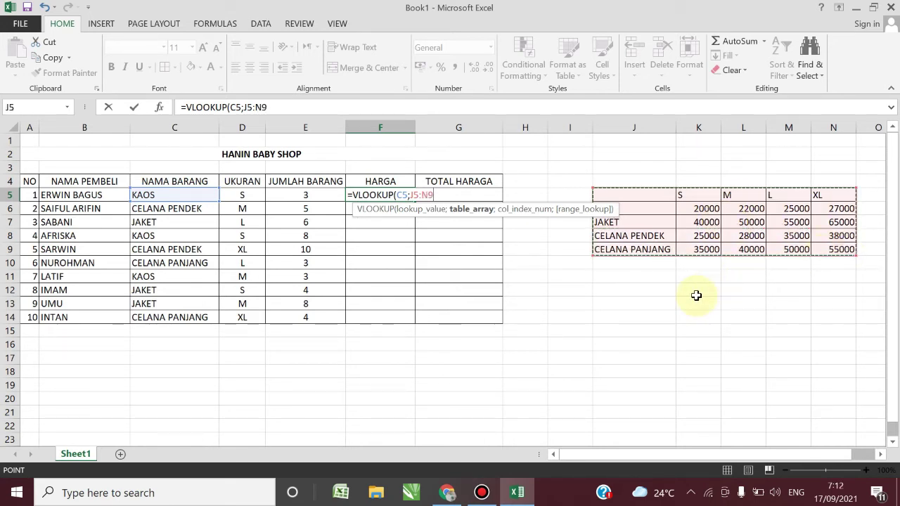
Make the range $J$5:$N$9 absolute and add nested IFs testing D5 for "S" (2) and "M"
key(F4)
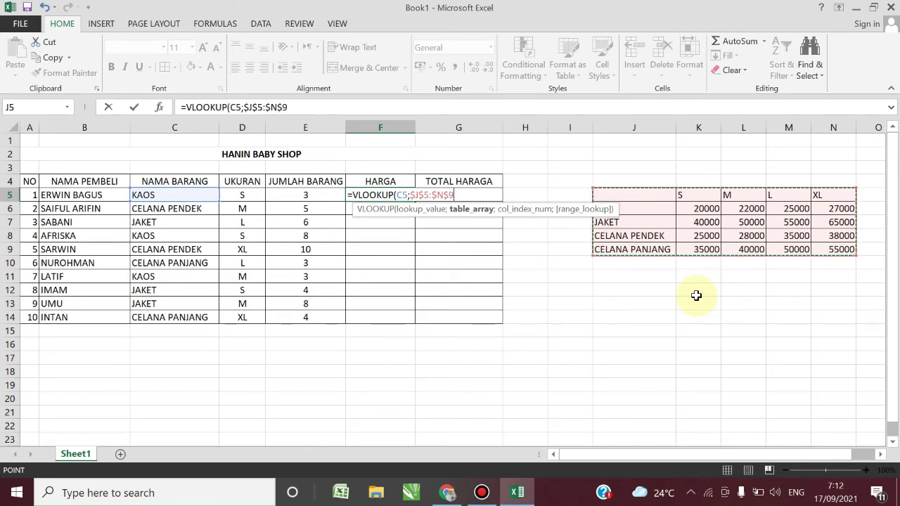
text(;)
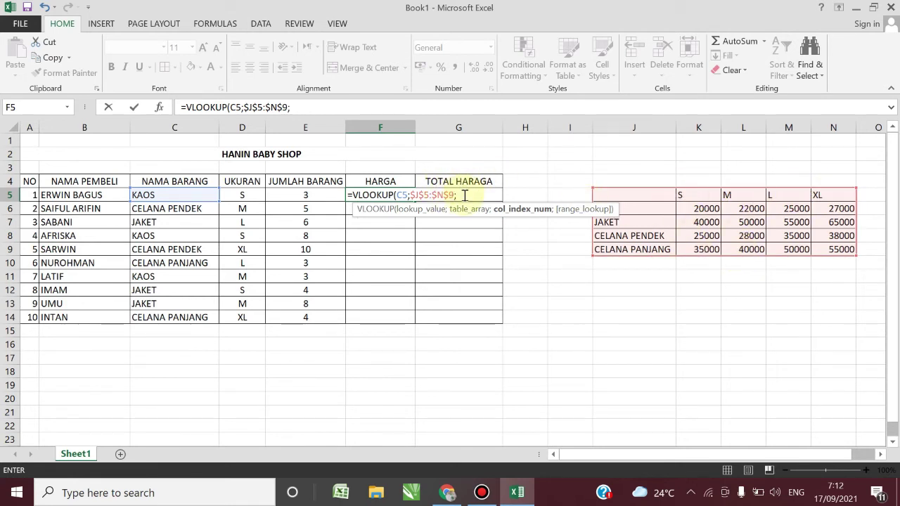
text(IF)
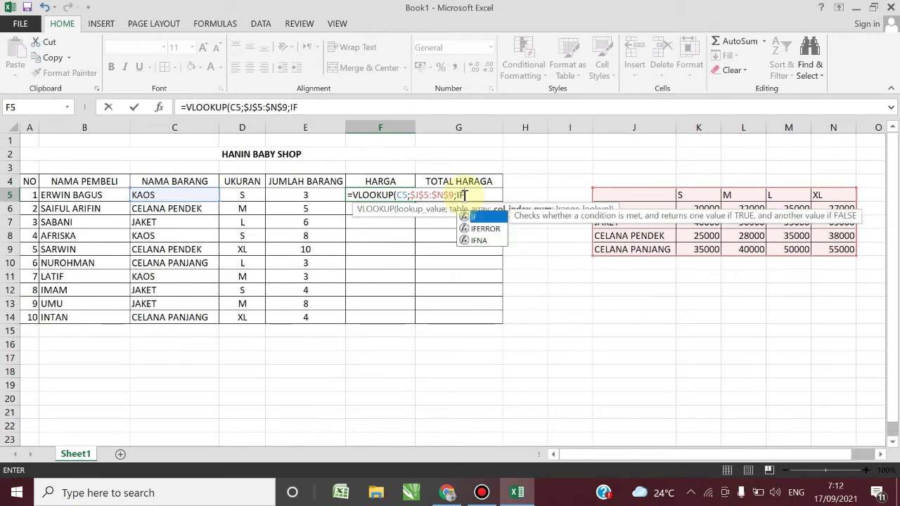
text(()
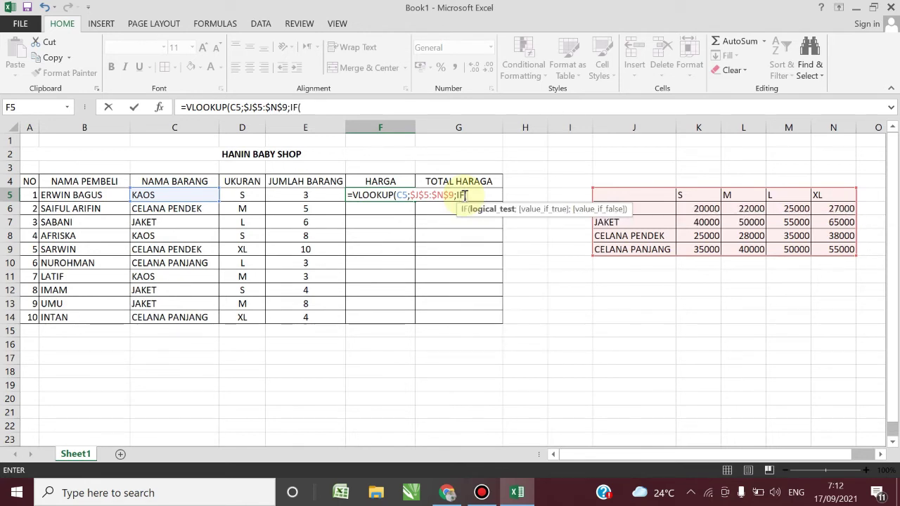
click(230, 196)
text(="S)
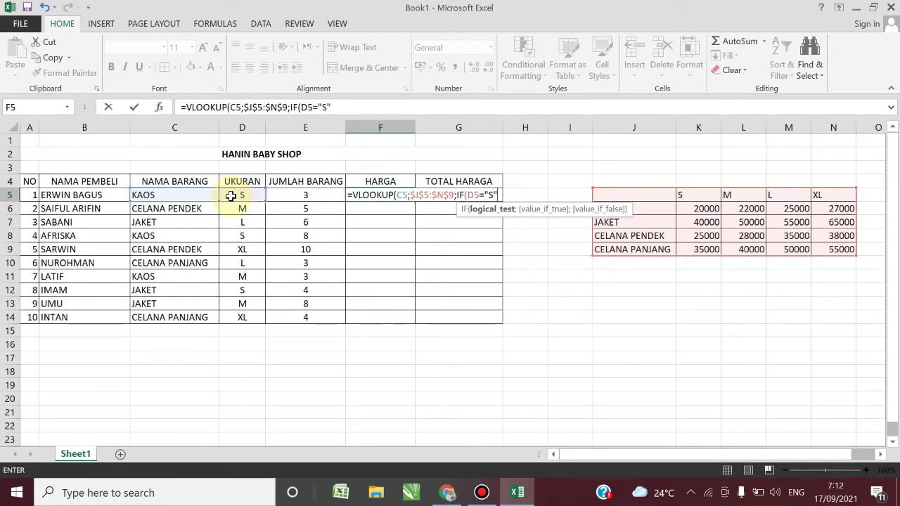
text(;2)
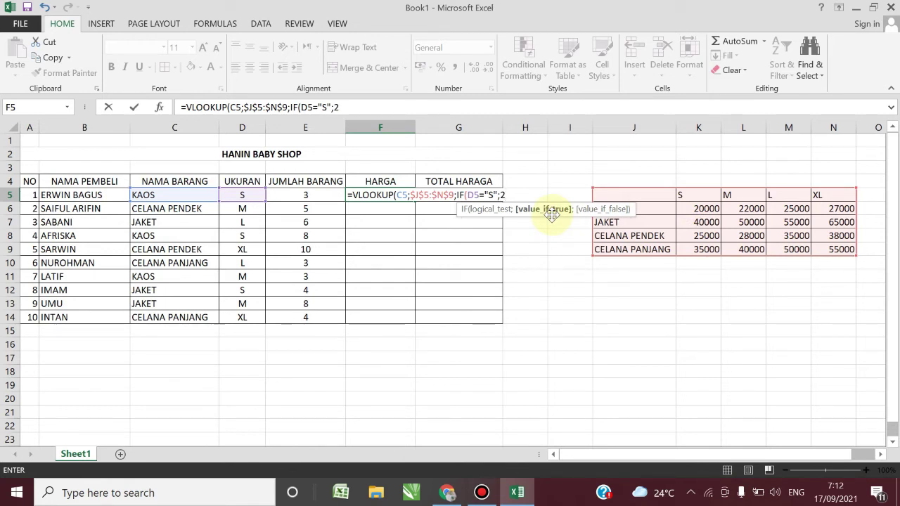
text(;)
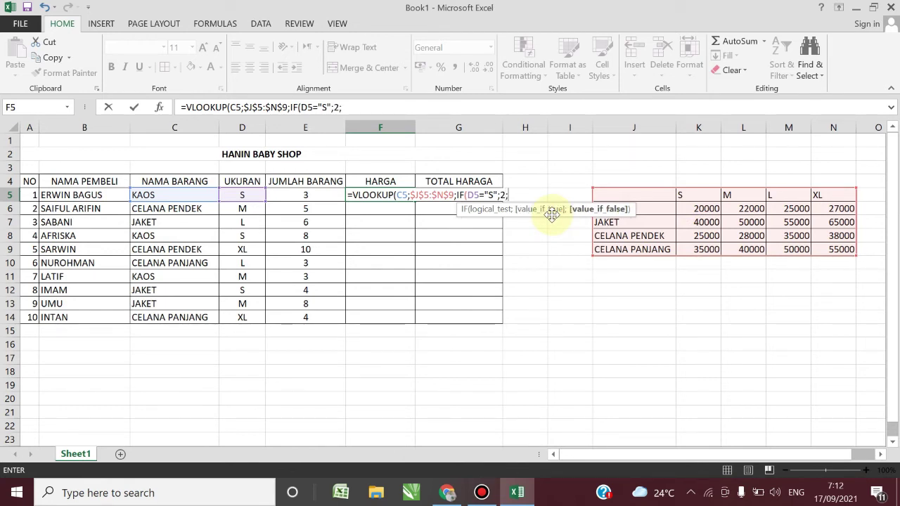
text(IF)
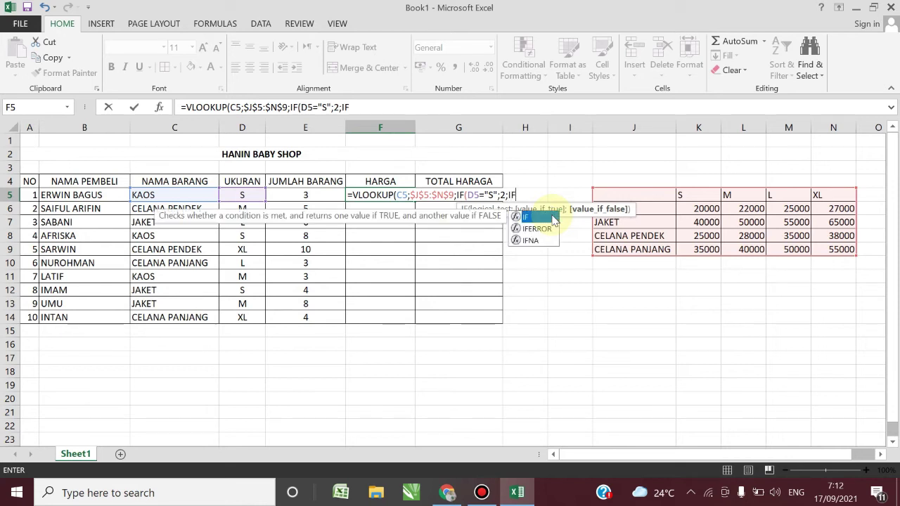
text(()
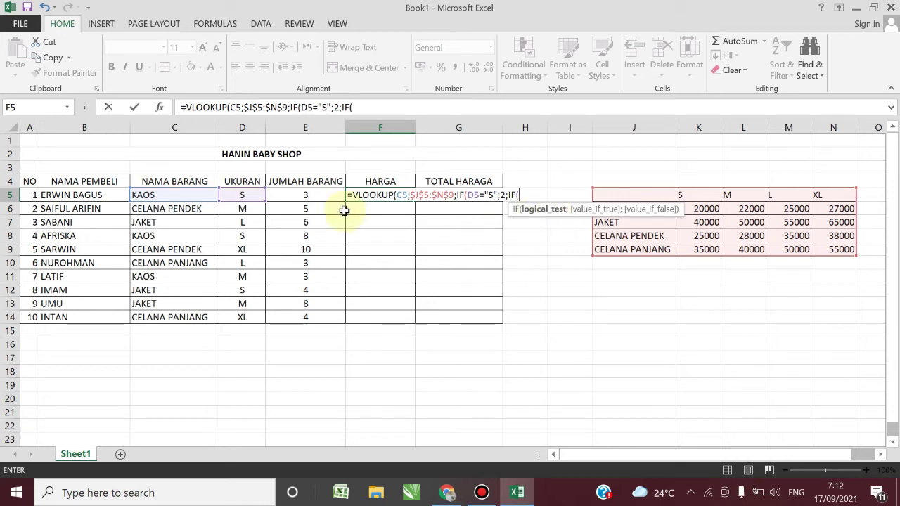
click(250, 194)
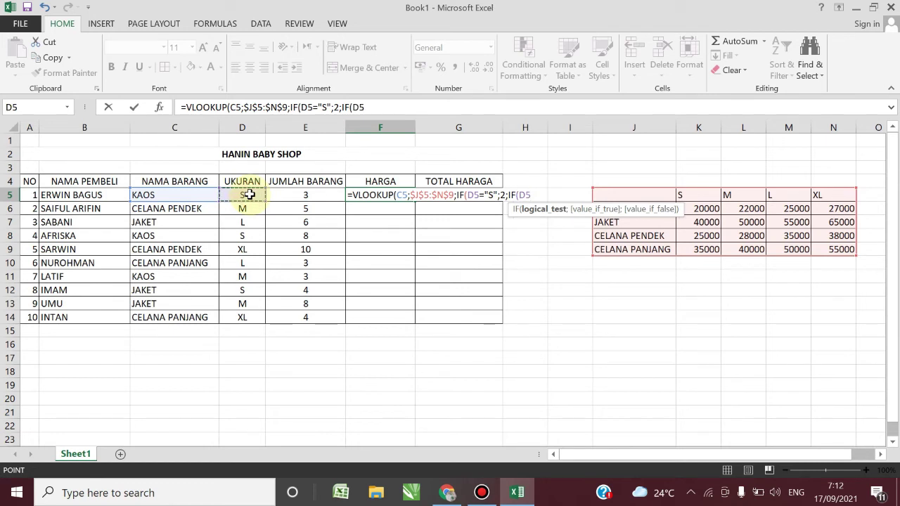
text(="S")
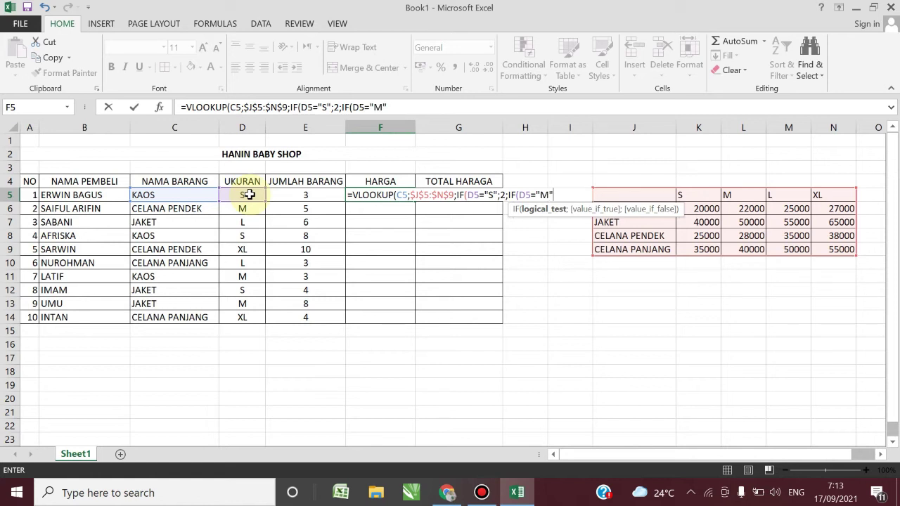
text(;2)
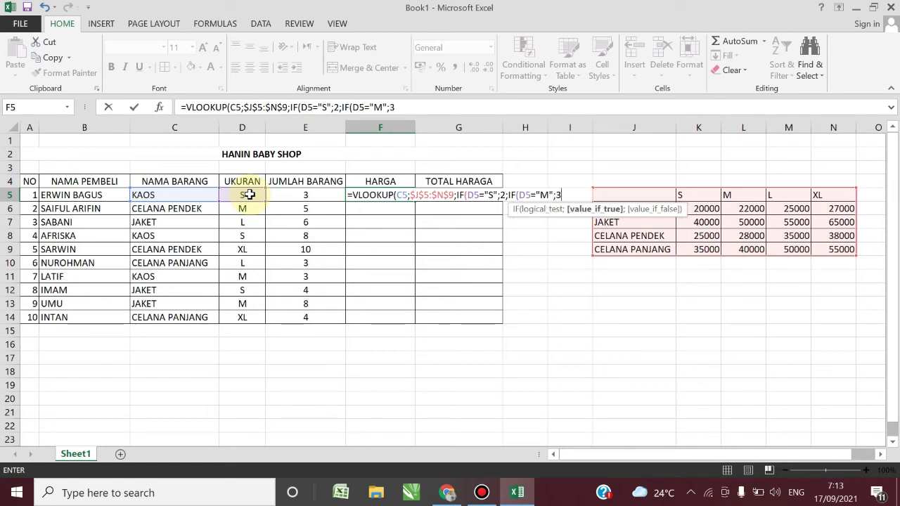
text(;)
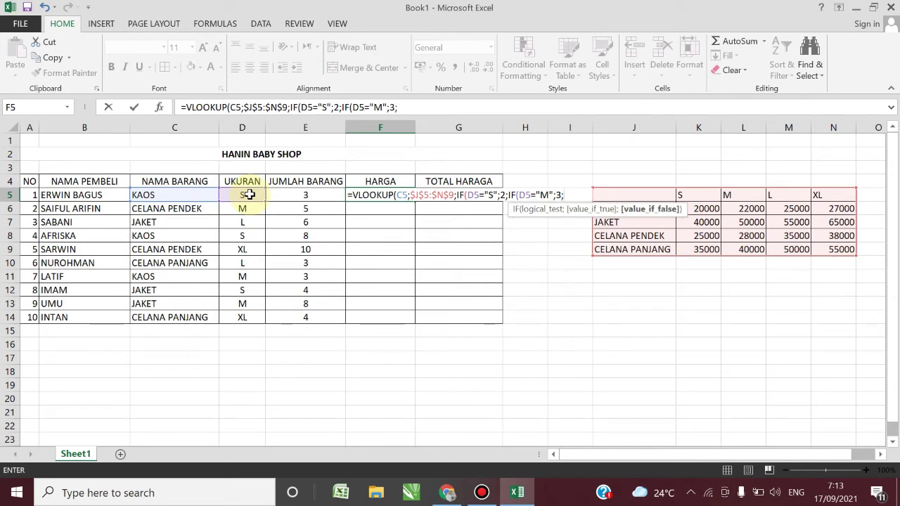
text(IF()
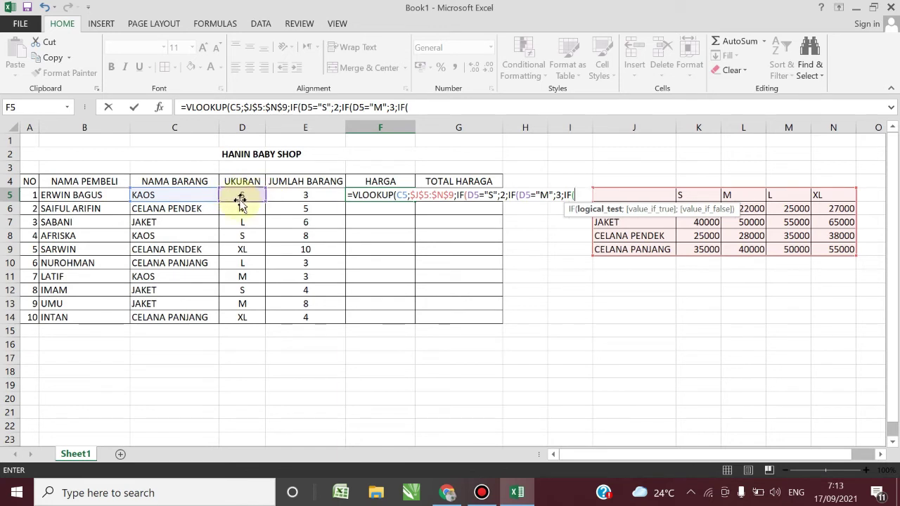
Add the D5="L" test returning 4, otherwise 5, close the IFs and finish with ;0
click(242, 190)
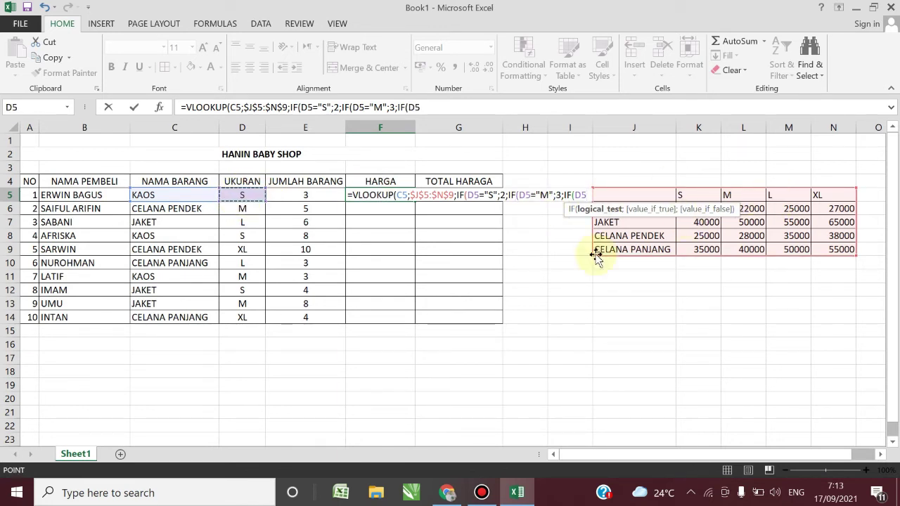
text(="L")
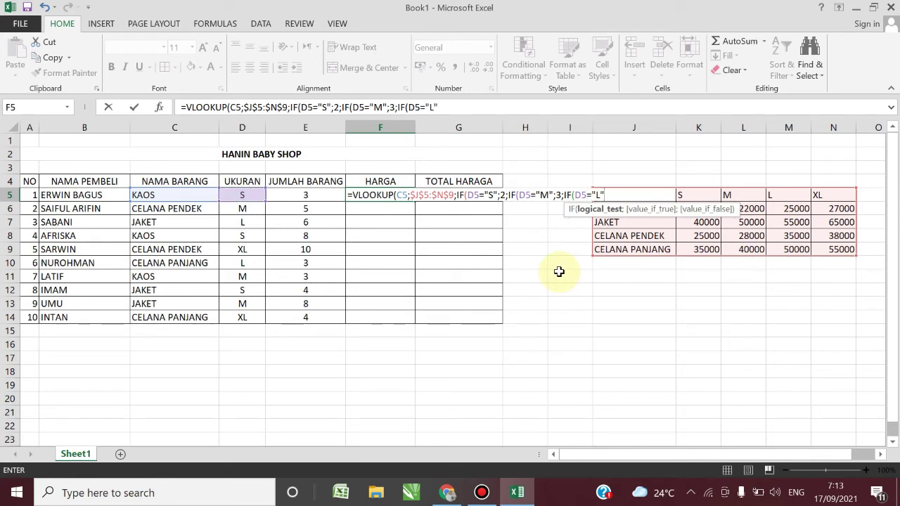
text(;)
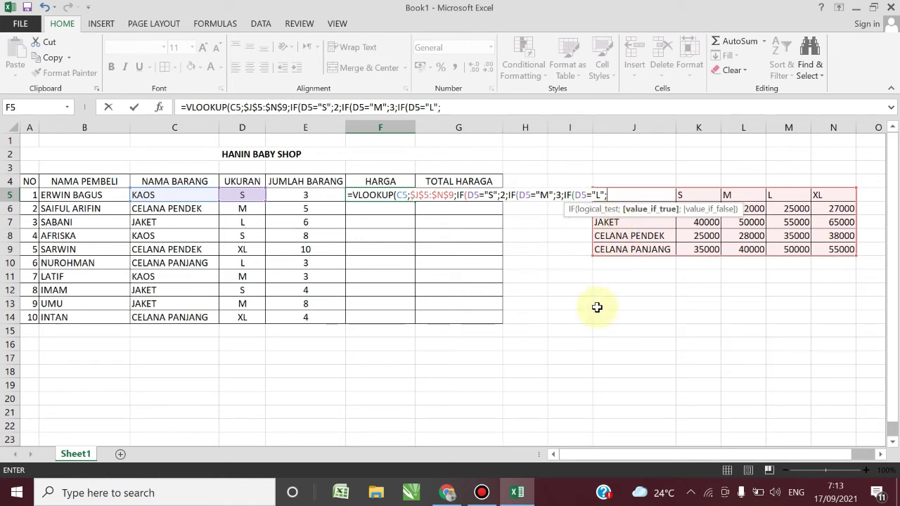
text(4)
text(;5)
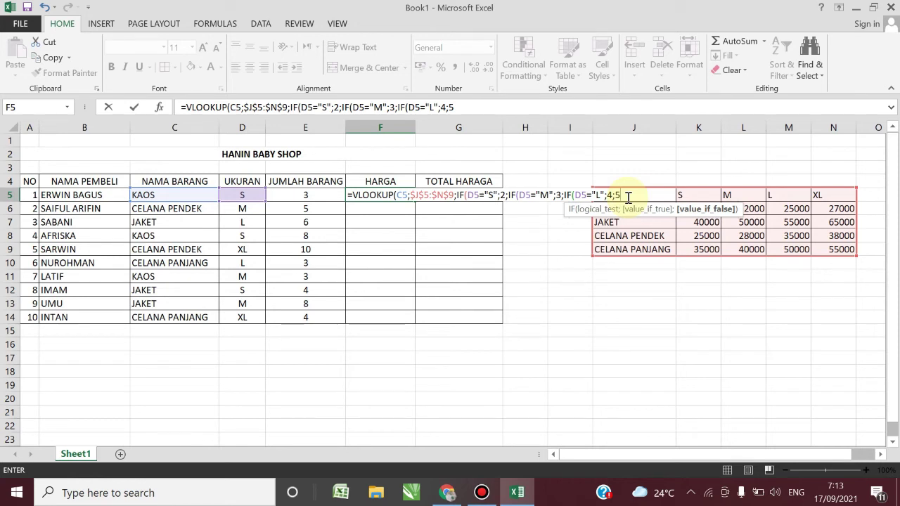
text())
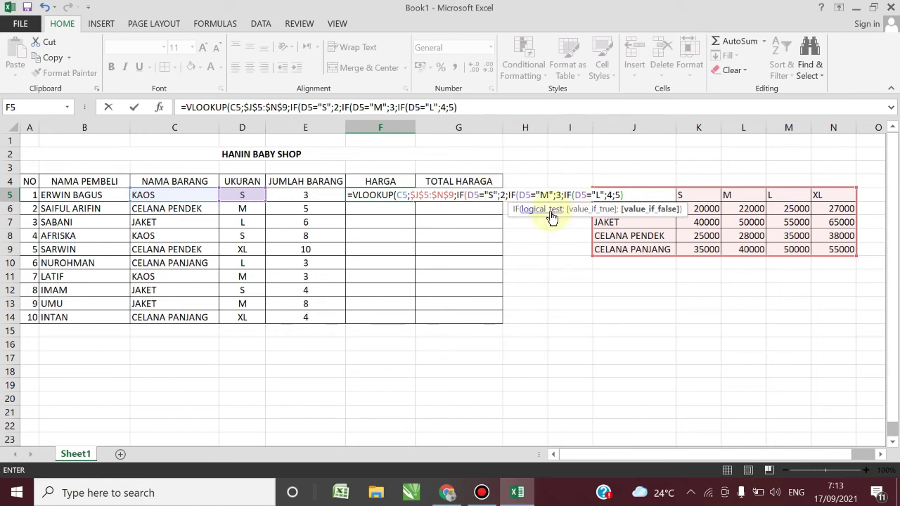
text())
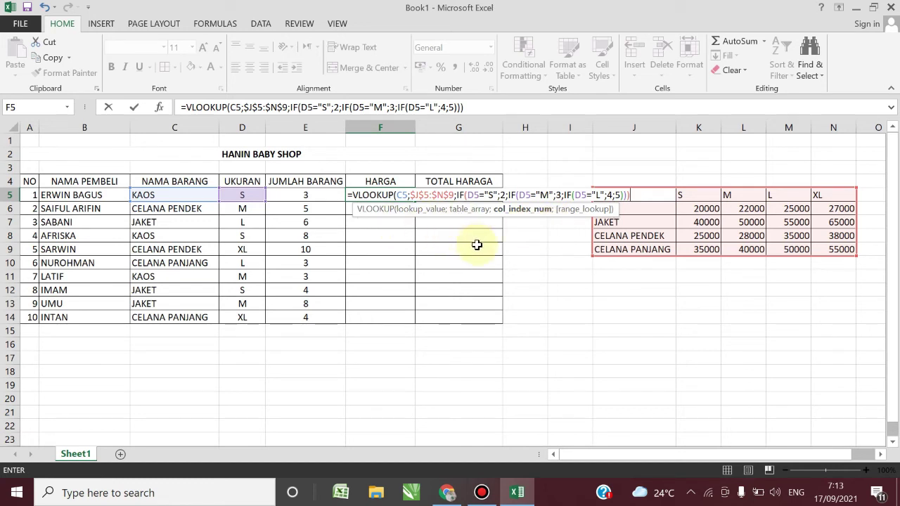
text(;5)
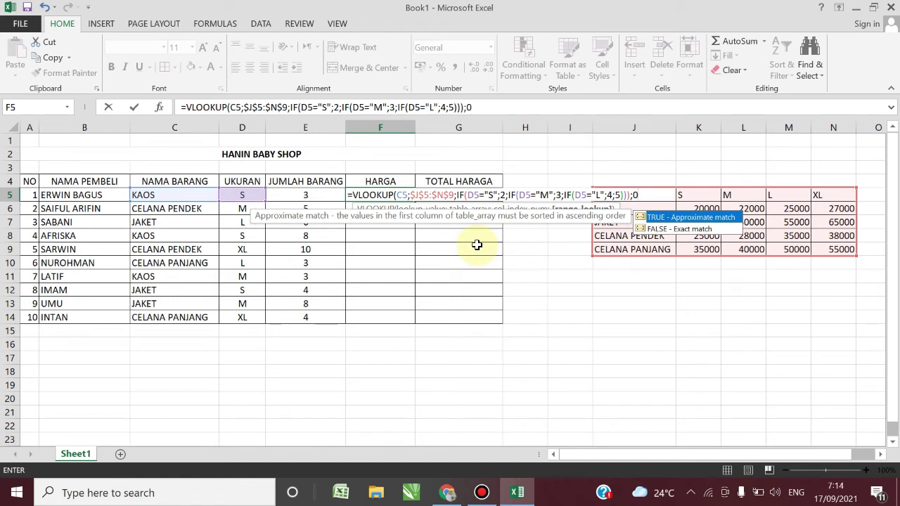
text())
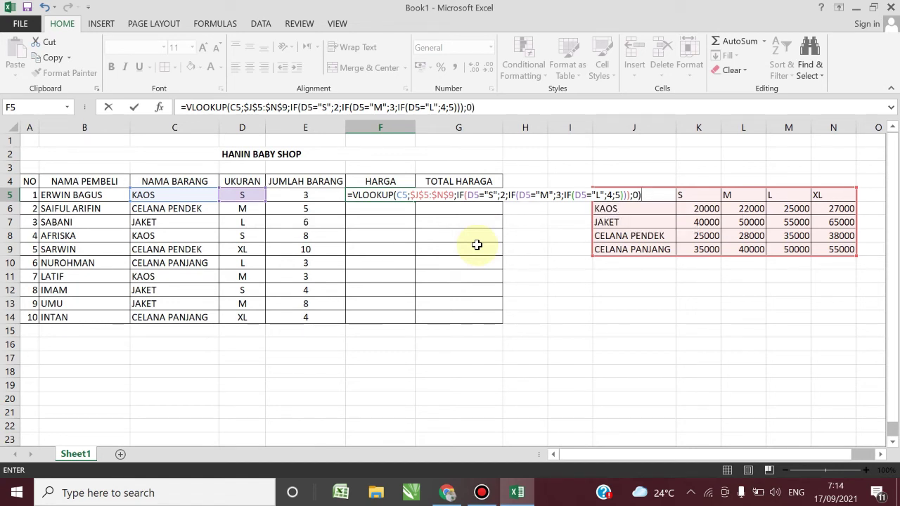
Commit the F5 VLOOKUP price formula, then reopen F5 for editing
key(Return)
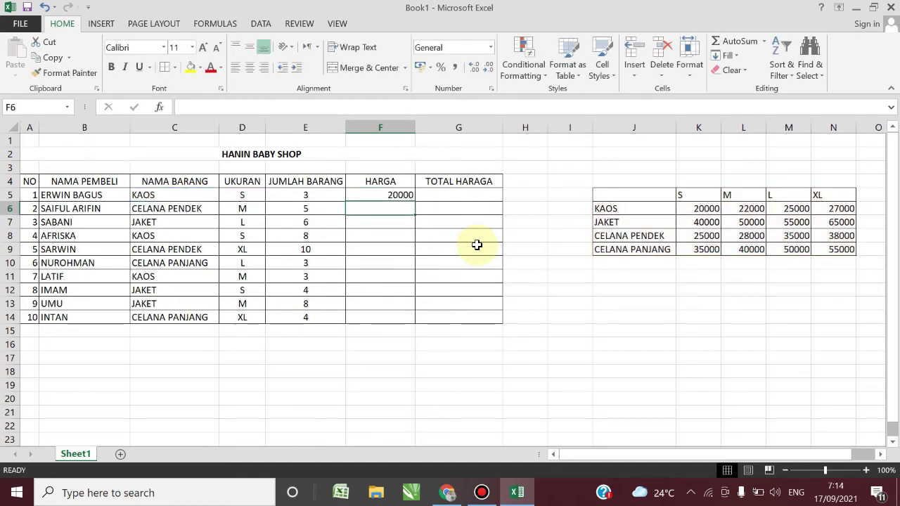
double_click(383, 194)
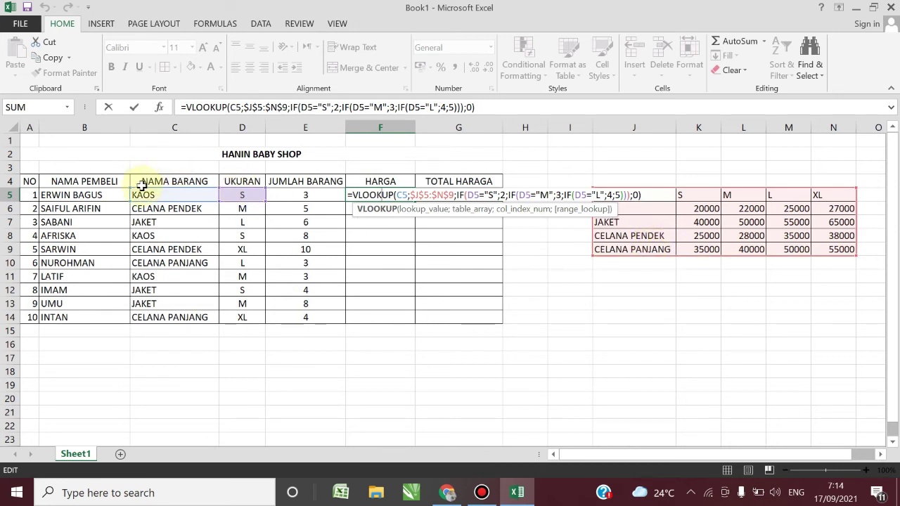
Step through the lookup value, range, size tests and exact-match argument, then recommit F5 showing 20000
click(405, 195)
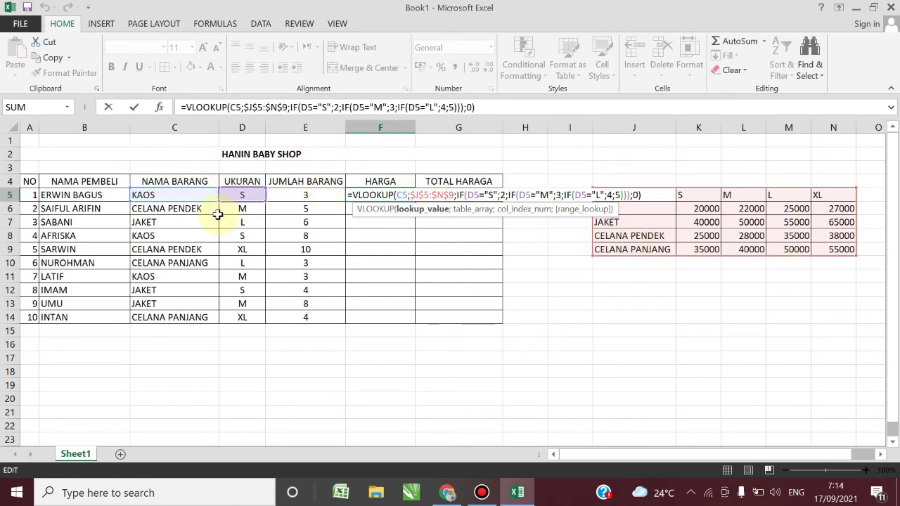
click(164, 198)
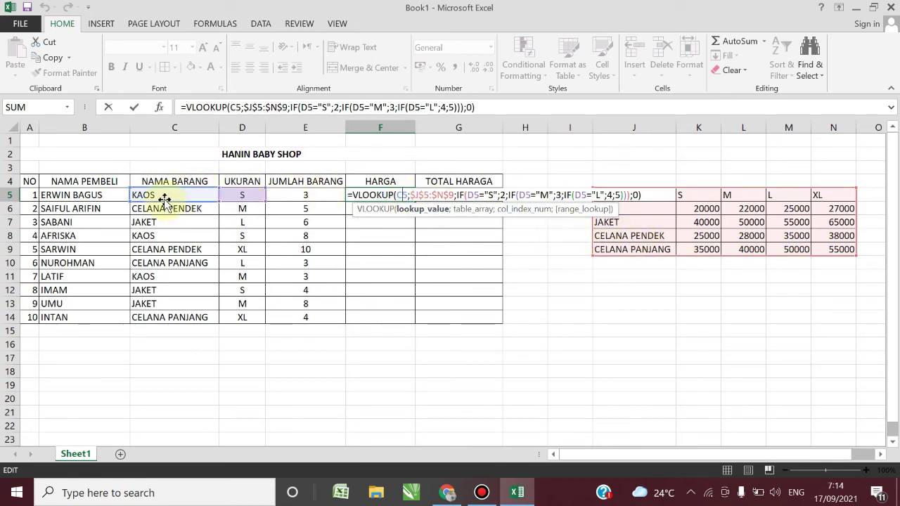
click(424, 196)
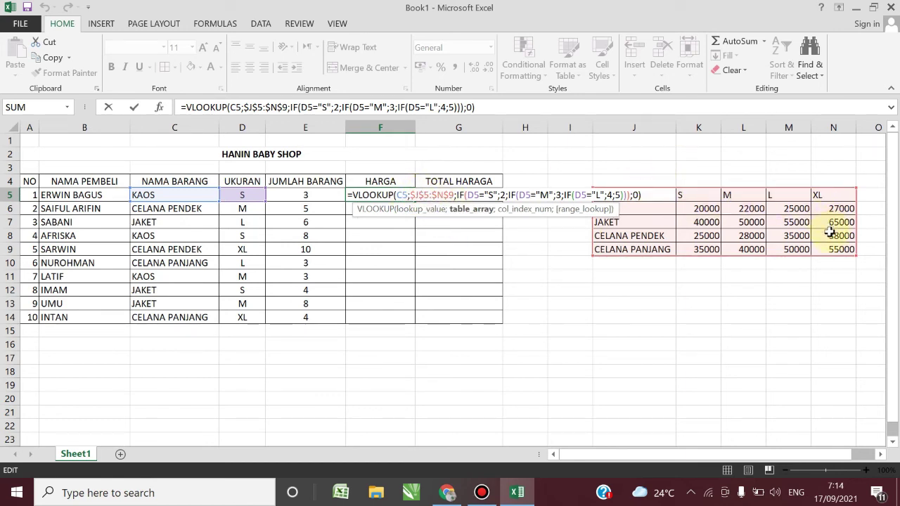
click(457, 195)
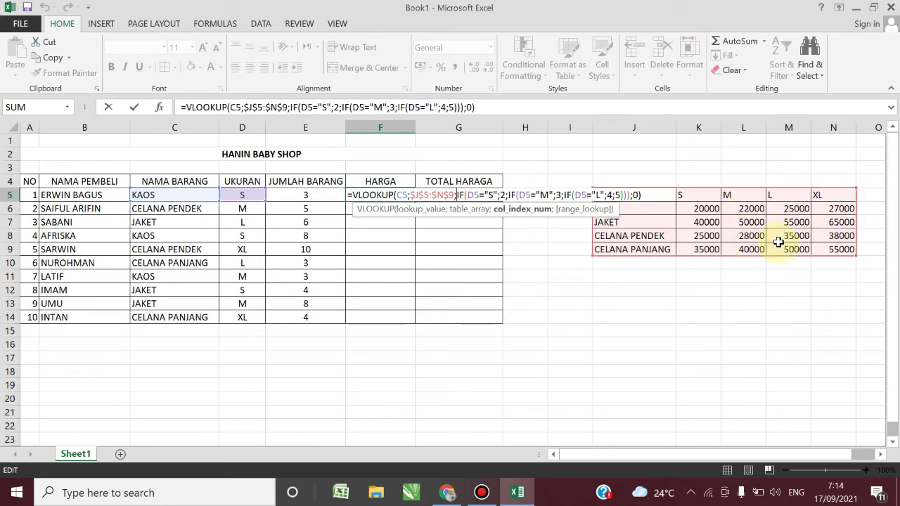
click(467, 195)
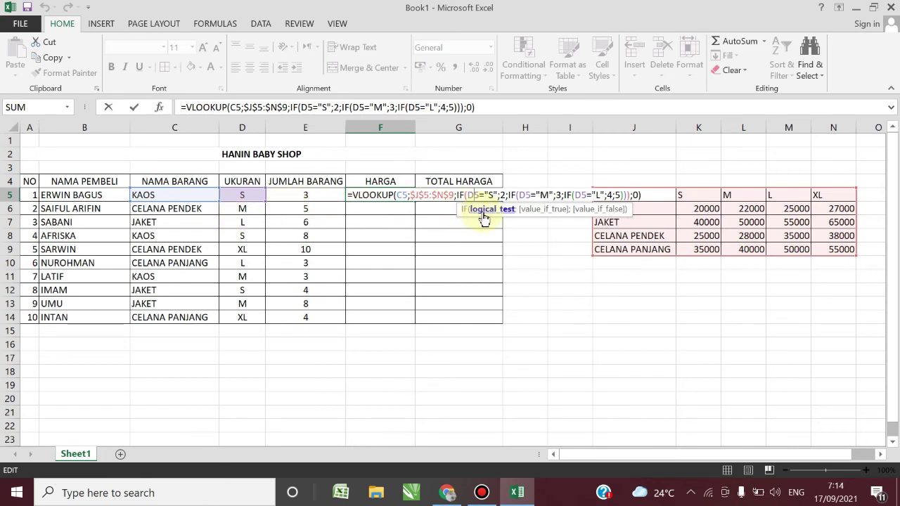
click(502, 196)
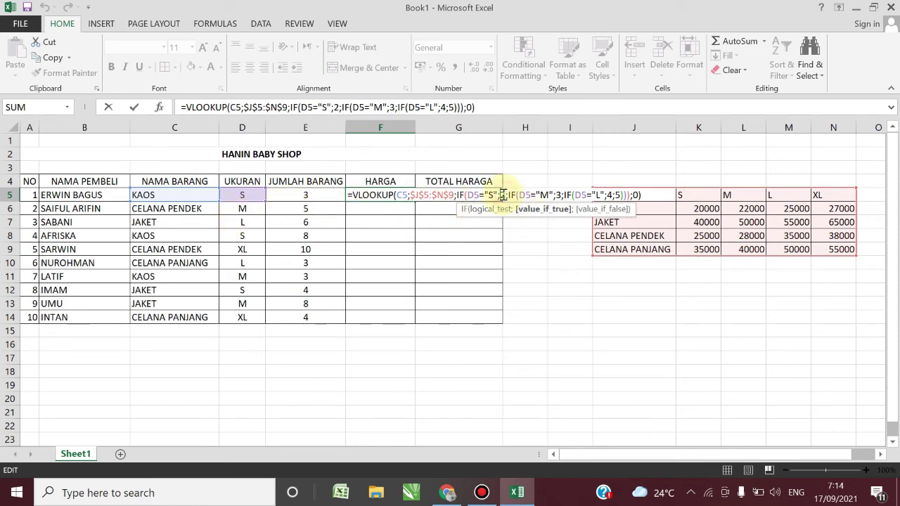
click(514, 195)
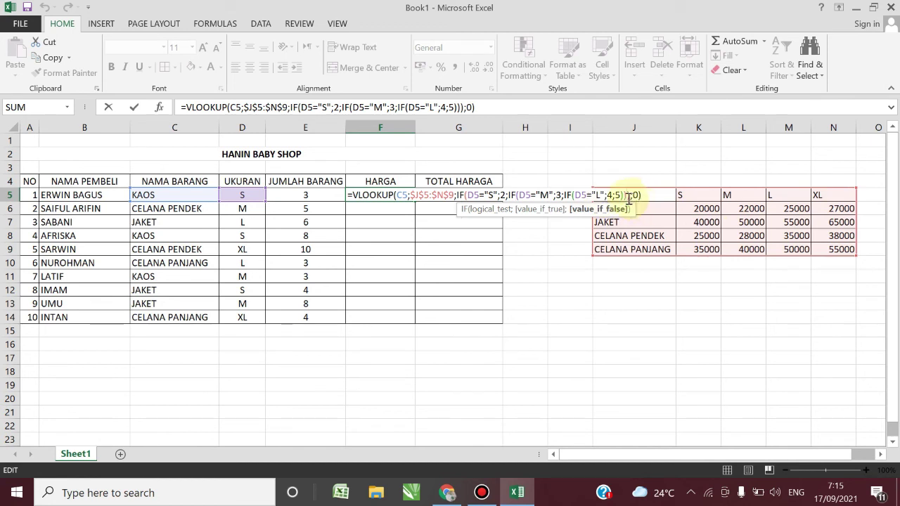
click(621, 195)
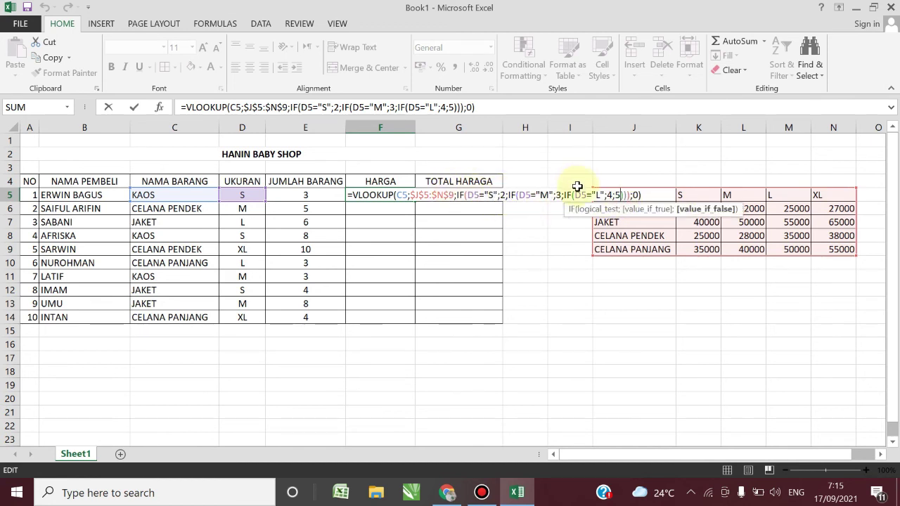
click(634, 196)
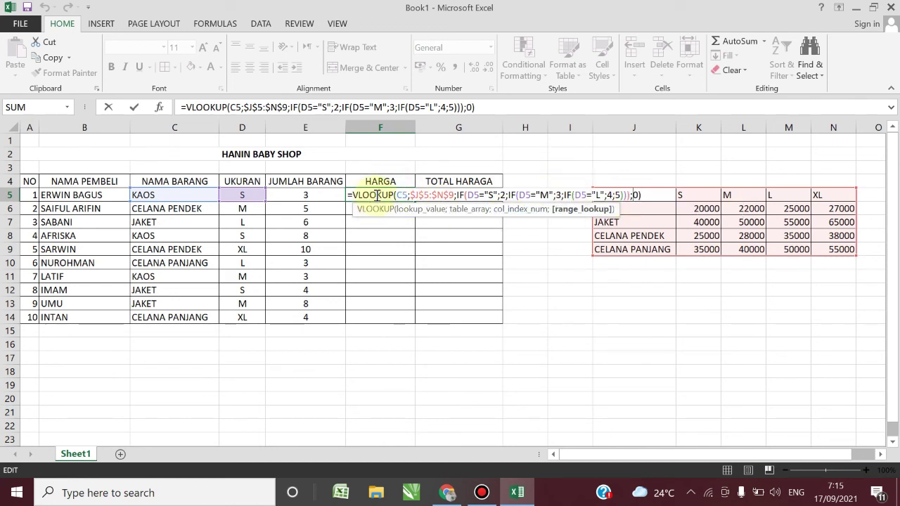
click(645, 195)
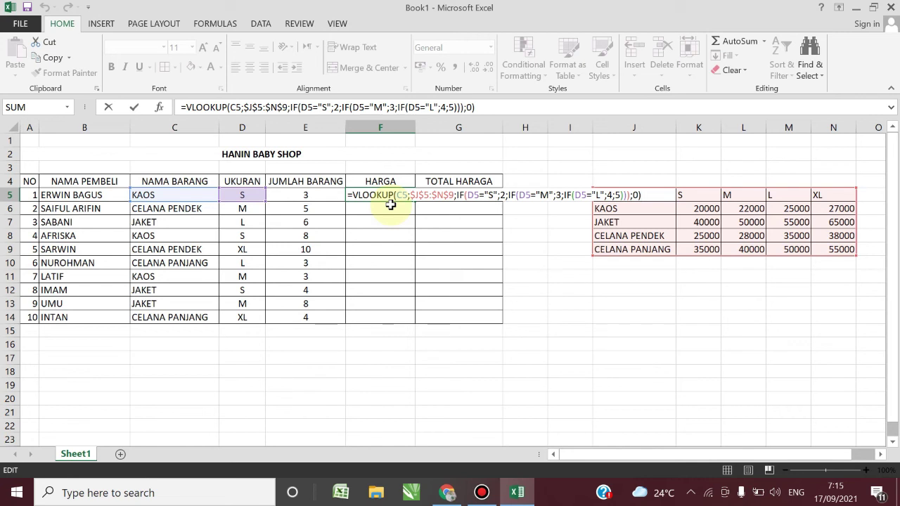
key(Return)
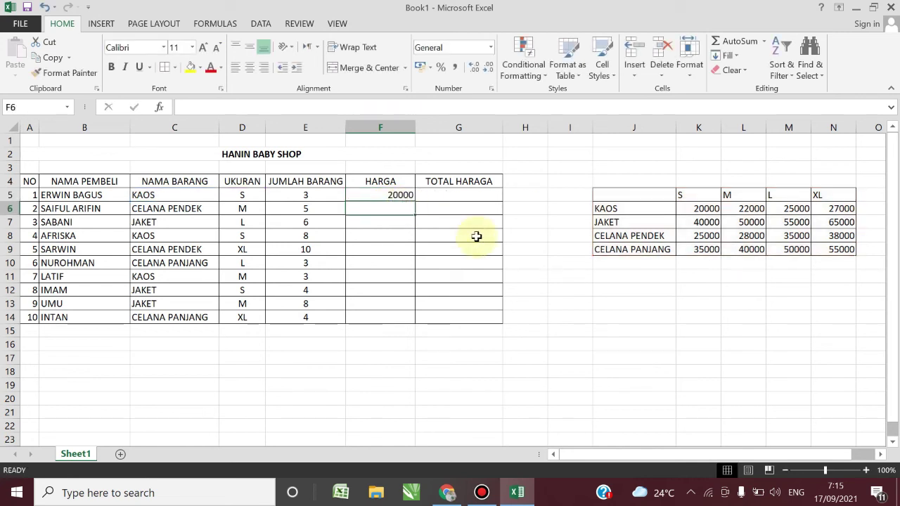
Copy the F5 price formula down to F14 so all ten rows show prices
click(398, 198)
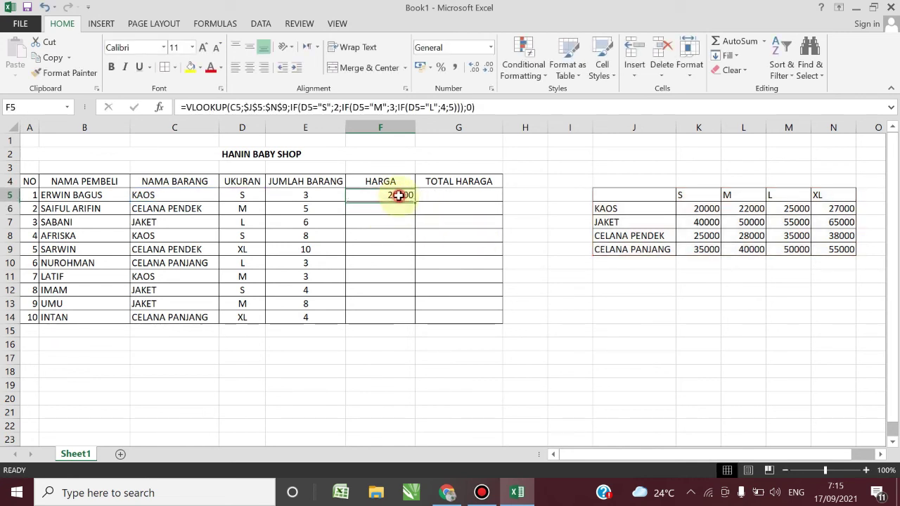
drag(416, 202, 406, 320)
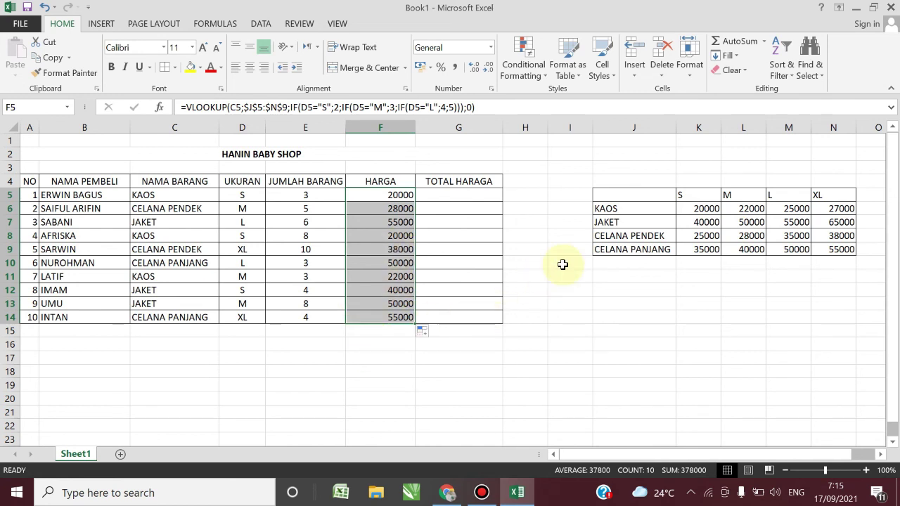
click(436, 195)
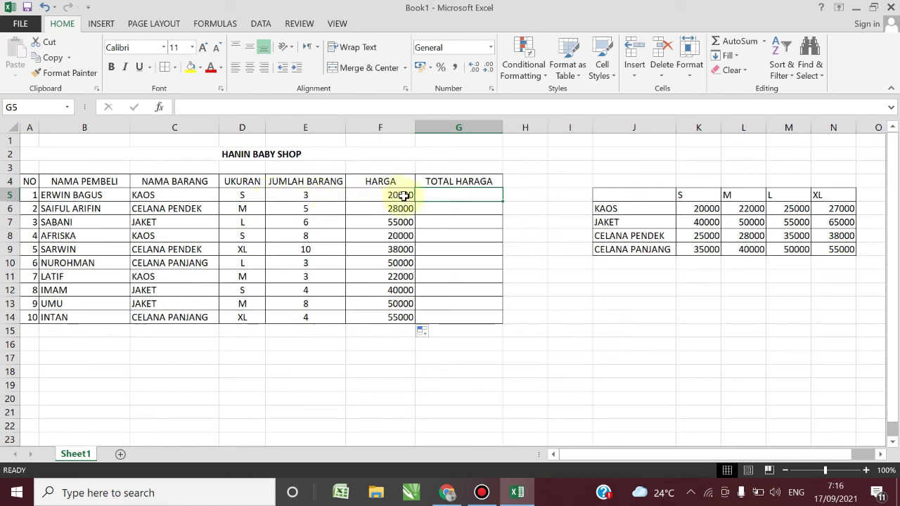
Enter =E5*F5 in G5 and fill it down to G14, giving totals from 60000 to 400000
text(=)
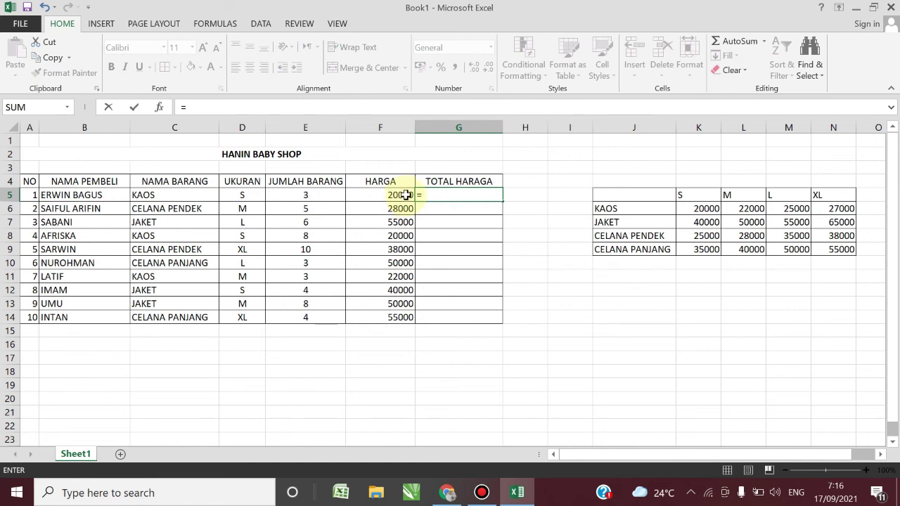
click(317, 196)
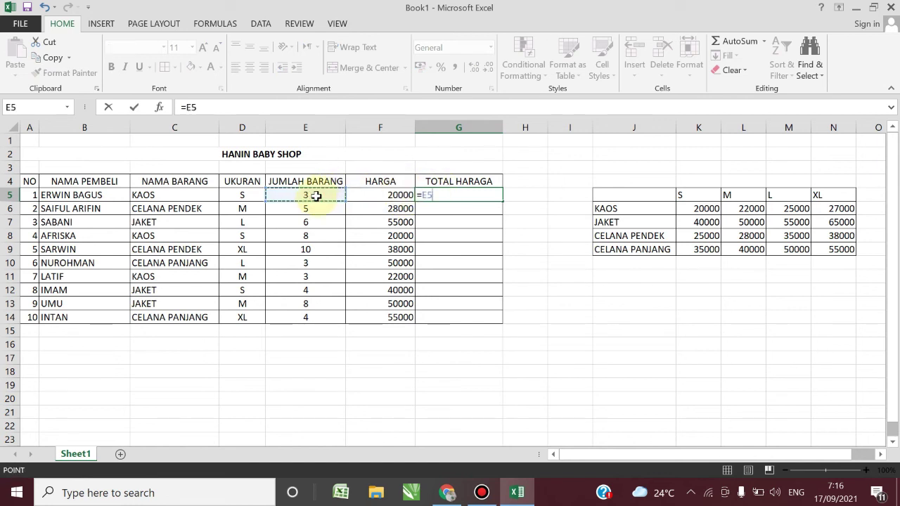
text(*)
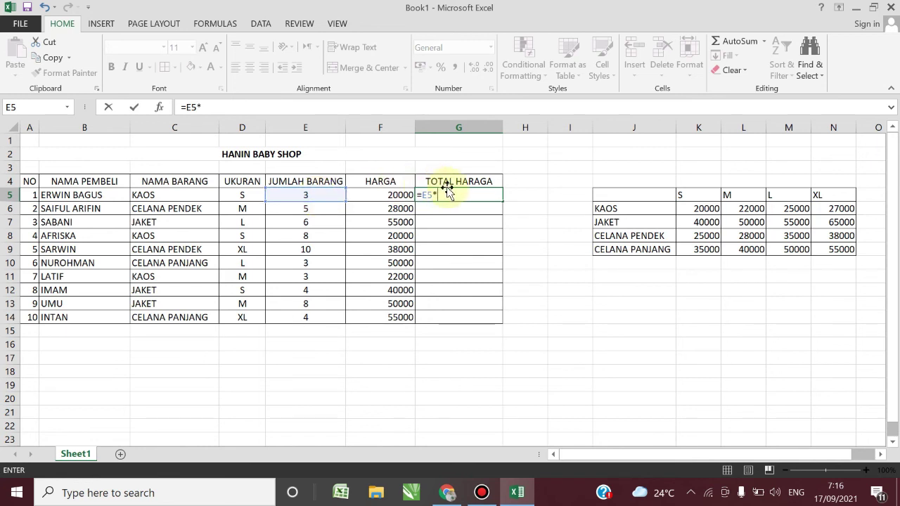
click(386, 195)
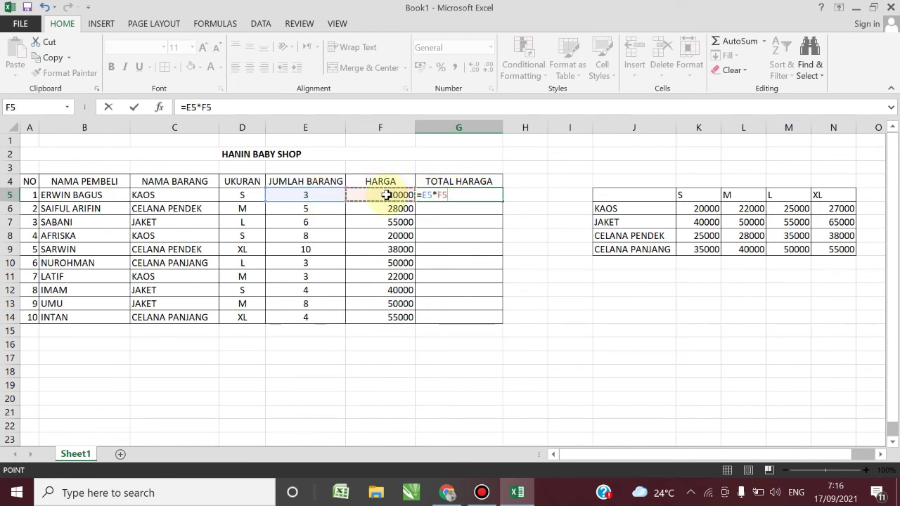
key(Return)
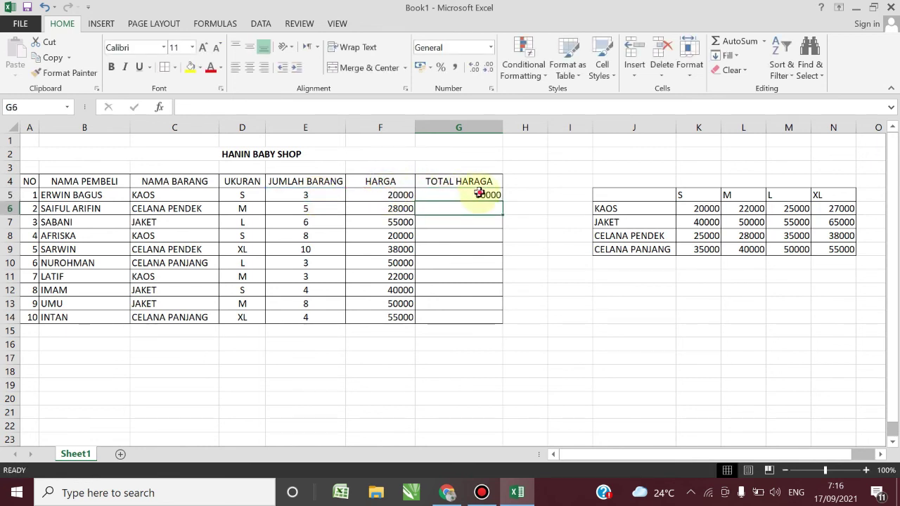
click(494, 195)
drag(501, 201, 496, 327)
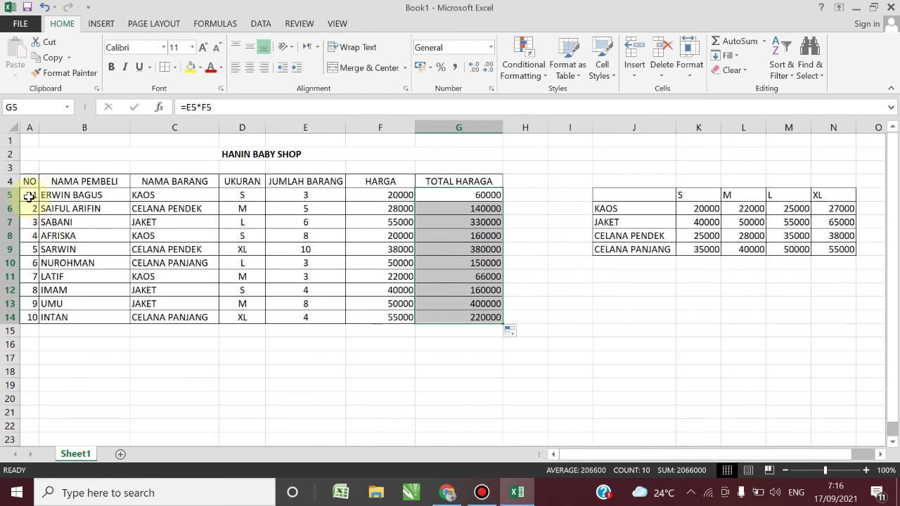
drag(29, 194, 23, 312)
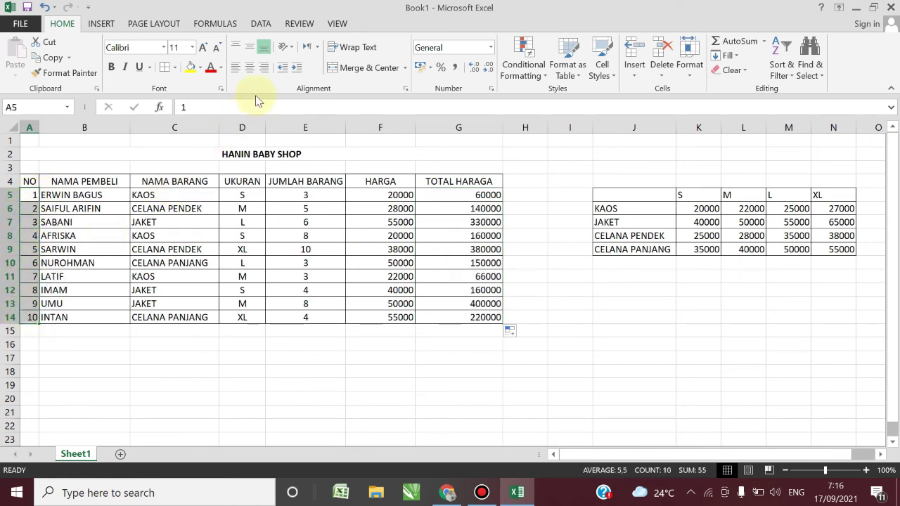
Center the sale numbers 1–10 in cells A5:A14, then deselect the table
click(251, 70)
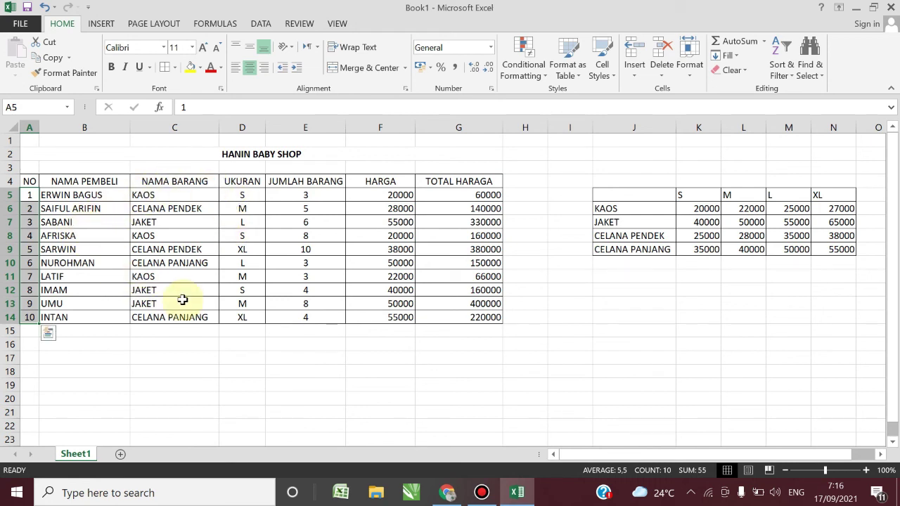
click(250, 342)
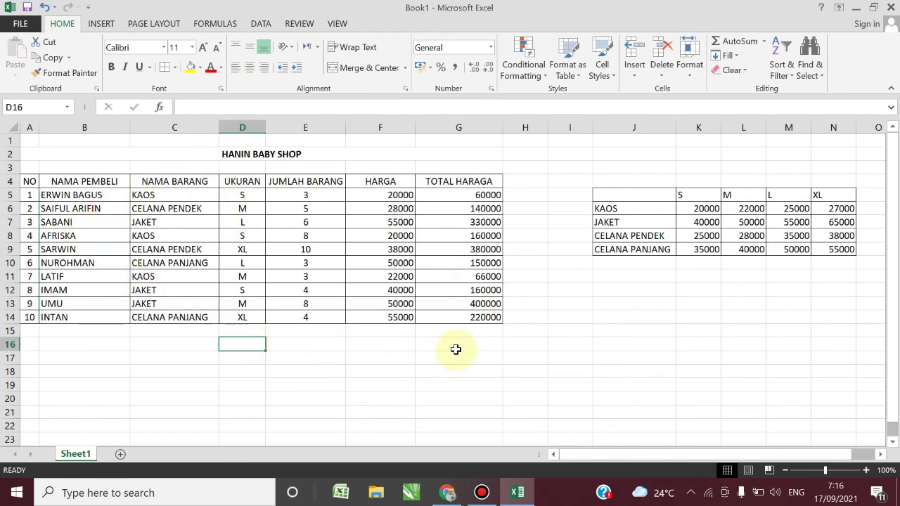